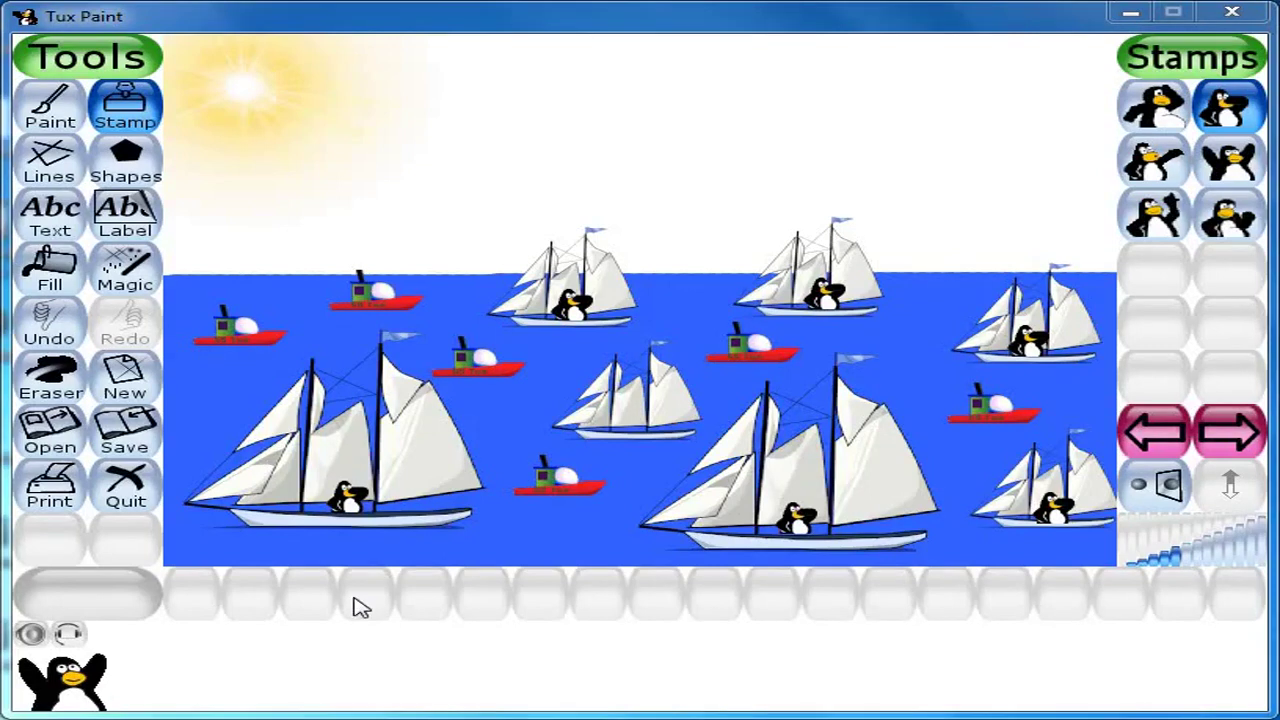
Bring up the new-drawing chooser to replace the sailboat scene with a fresh canvas
left_click(137, 397)
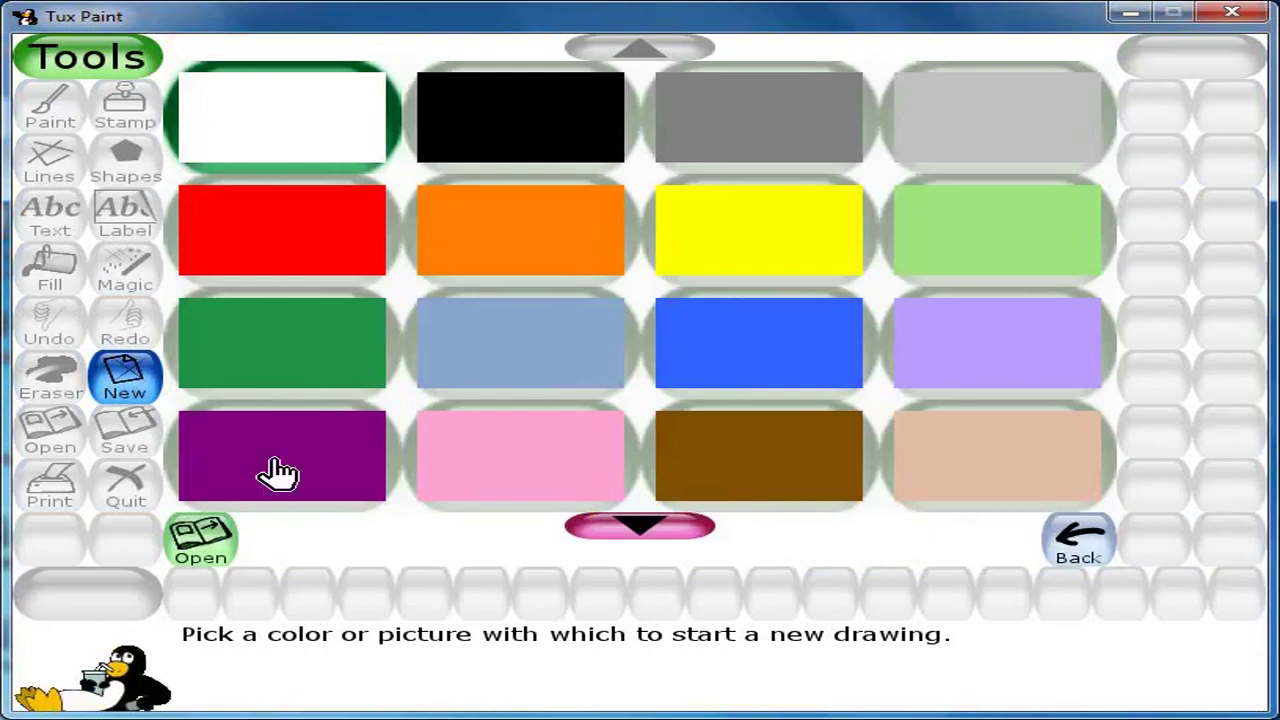
Start a white blank canvas, saving the sailboat picture over its old file
left_click(218, 545)
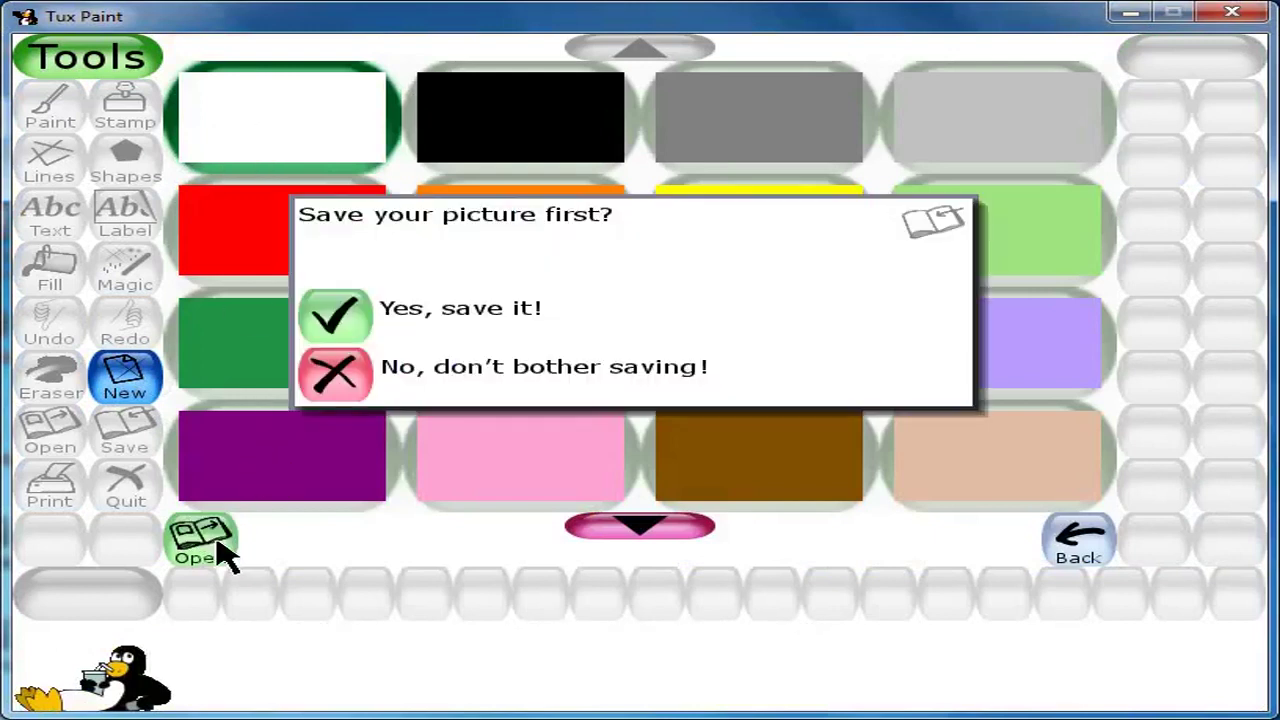
left_click(335, 320)
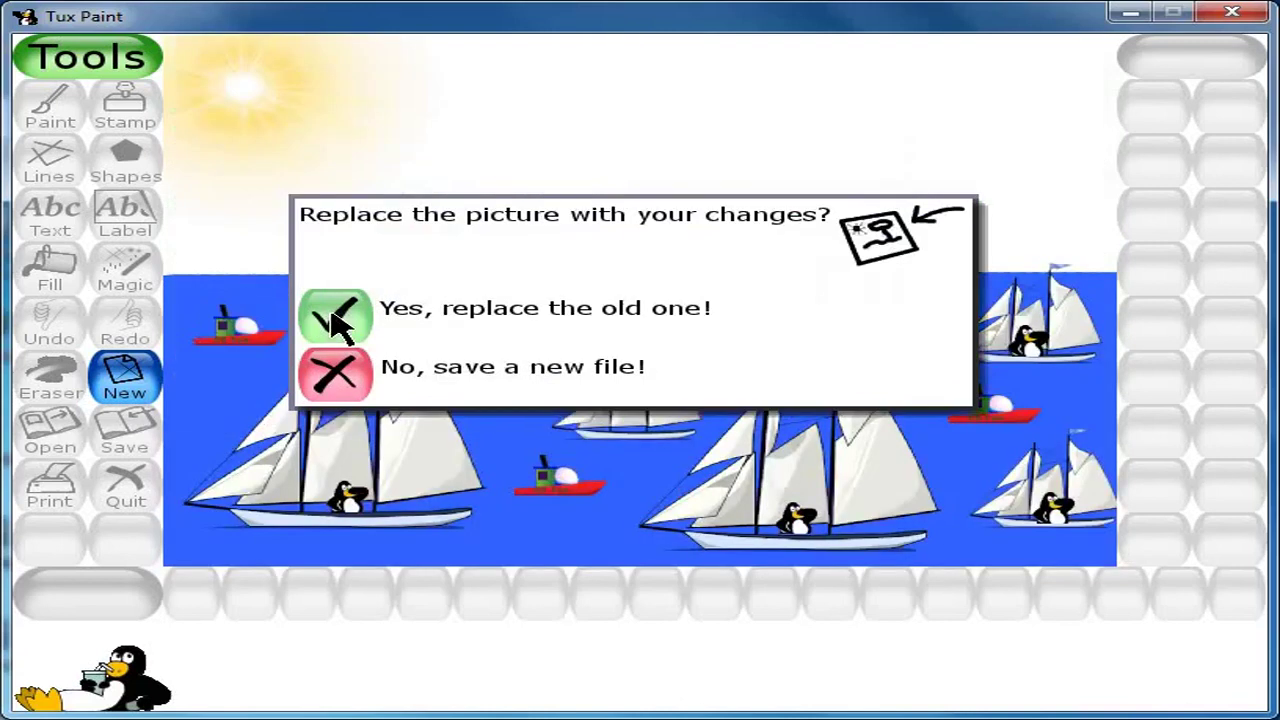
left_click(335, 320)
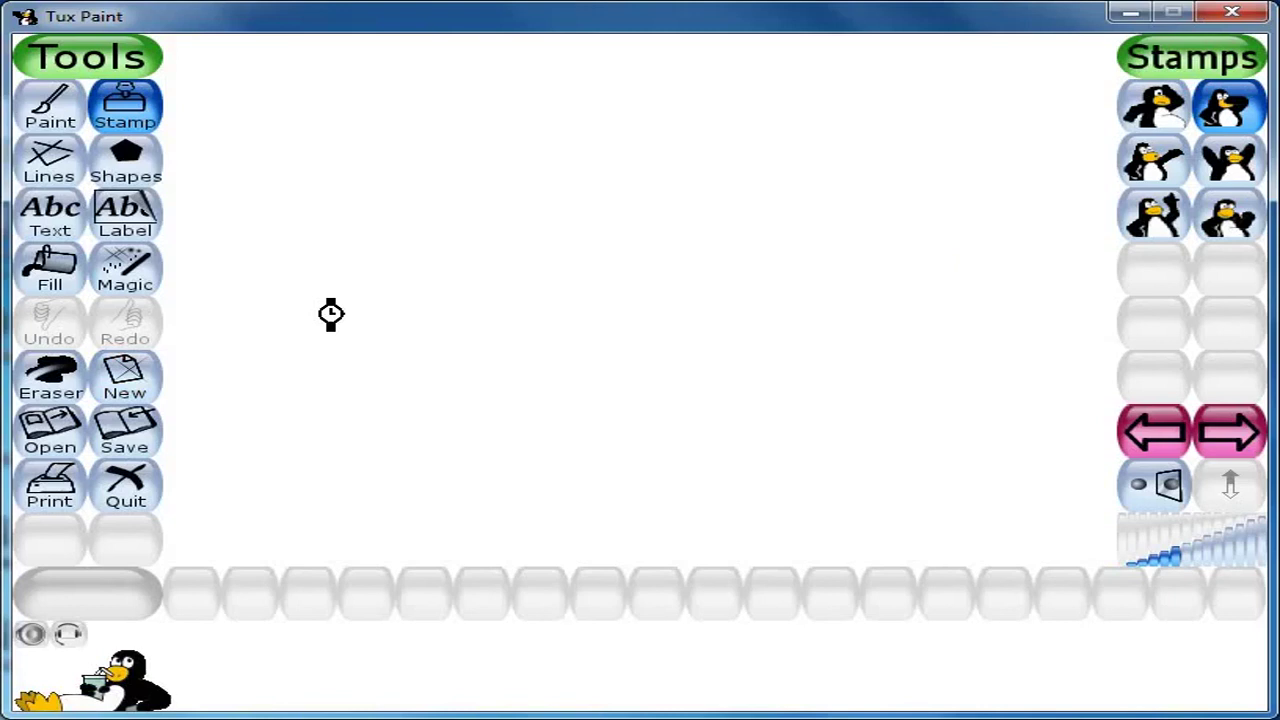
Select the Tiles magic effect in orange and drag it across the blank canvas
left_click(127, 290)
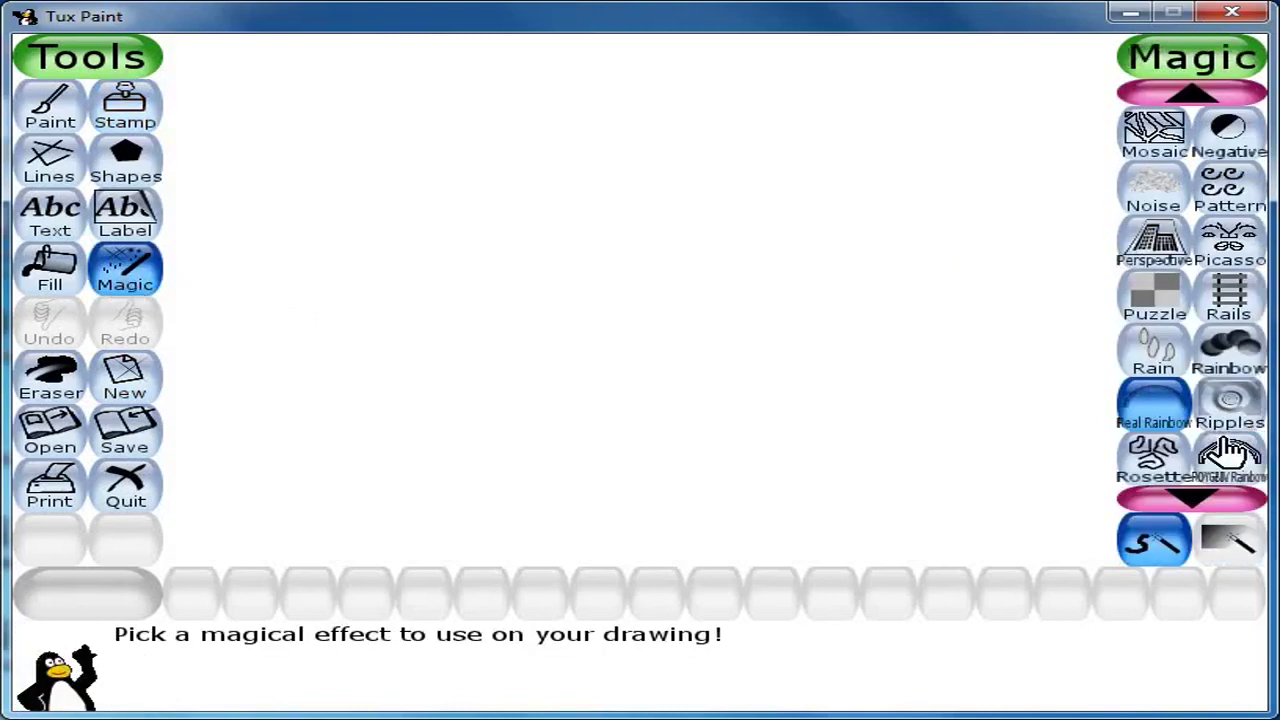
left_click(1203, 492)
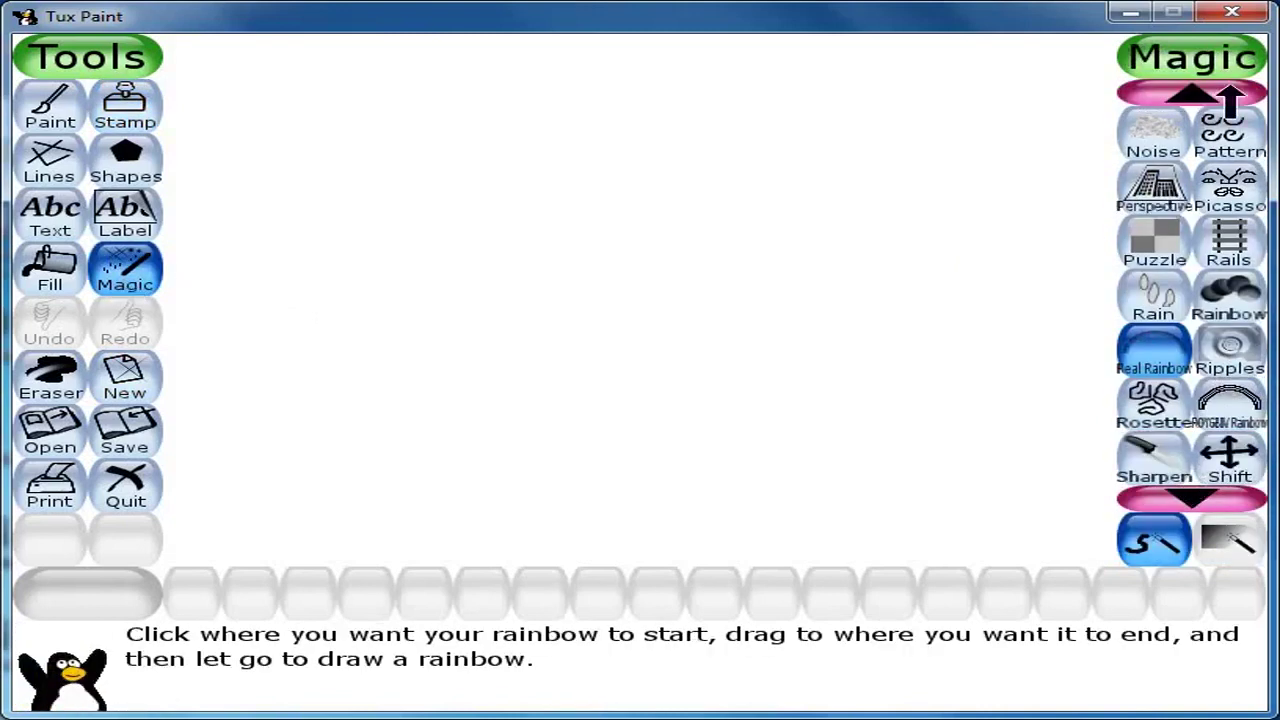
left_click(1183, 490)
left_click(1183, 490)
left_click(1183, 490)
left_click(1183, 490)
left_click(1183, 490)
left_click(1183, 490)
left_click(1183, 490)
left_click(1183, 490)
left_click(1183, 490)
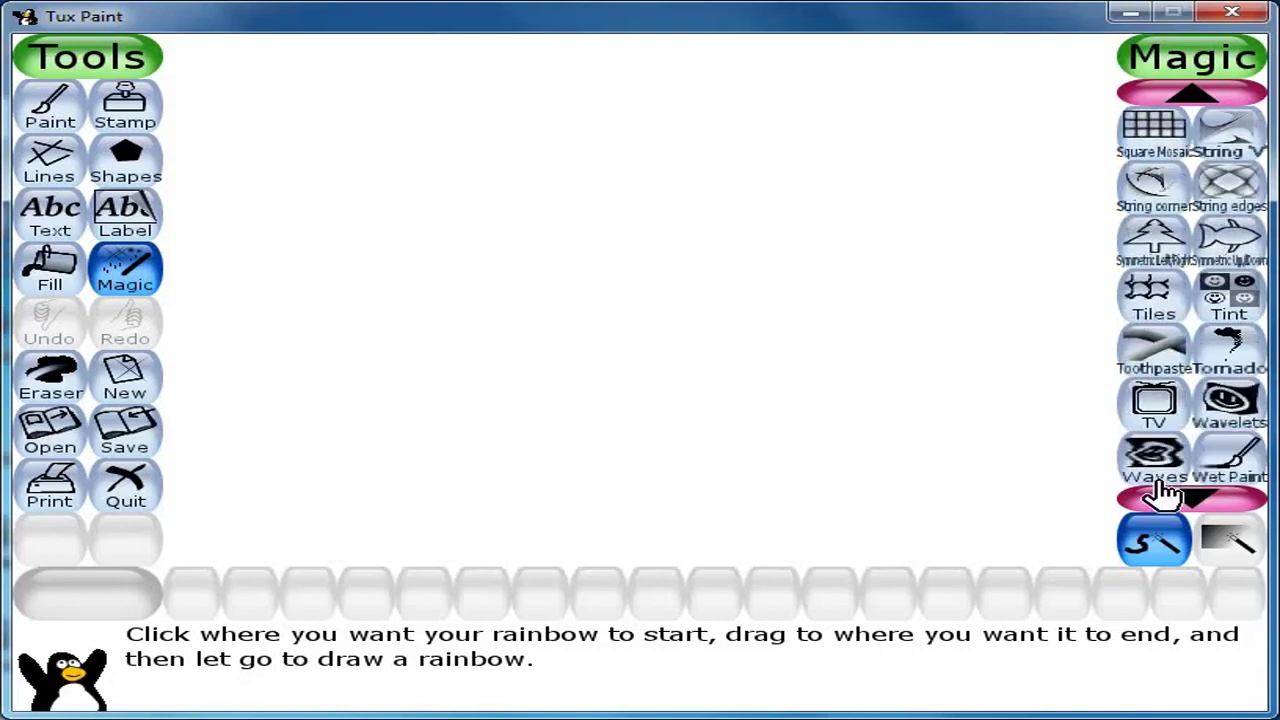
left_click(1160, 308)
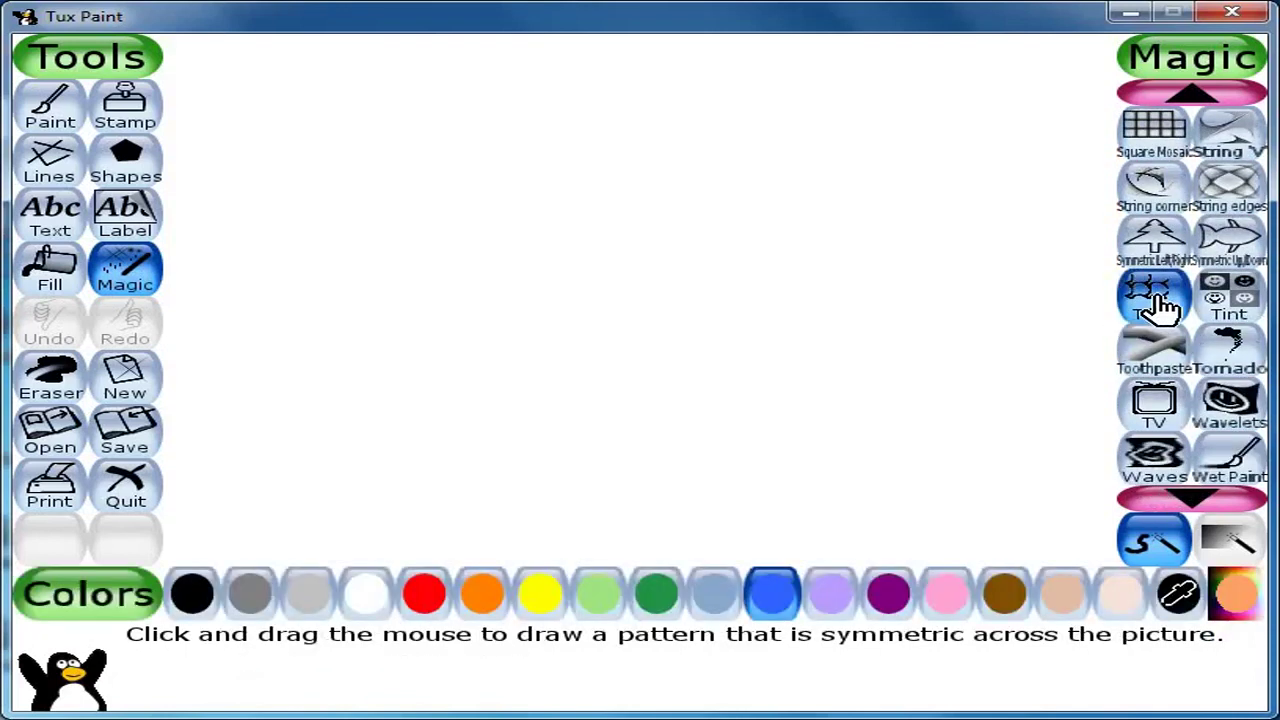
left_click(484, 616)
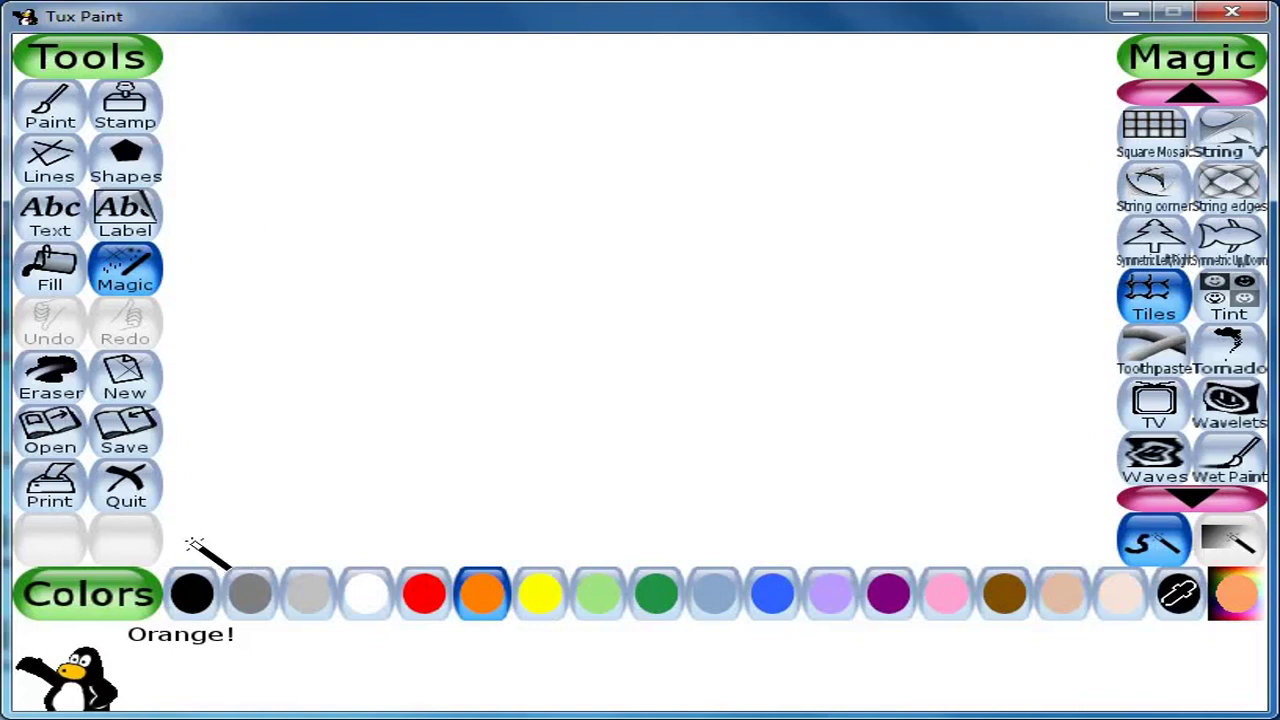
mouse_move(370, 468)
left_mouse_down()
mouse_move(416, 452)
mouse_move(474, 387)
mouse_move(330, 156)
mouse_move(267, 111)
mouse_move(364, 108)
mouse_move(498, 168)
mouse_move(666, 194)
mouse_move(692, 226)
mouse_move(695, 269)
mouse_move(676, 419)
mouse_move(684, 475)
mouse_move(729, 510)
mouse_move(795, 532)
mouse_move(876, 529)
mouse_move(887, 434)
mouse_move(709, 428)
left_mouse_up()
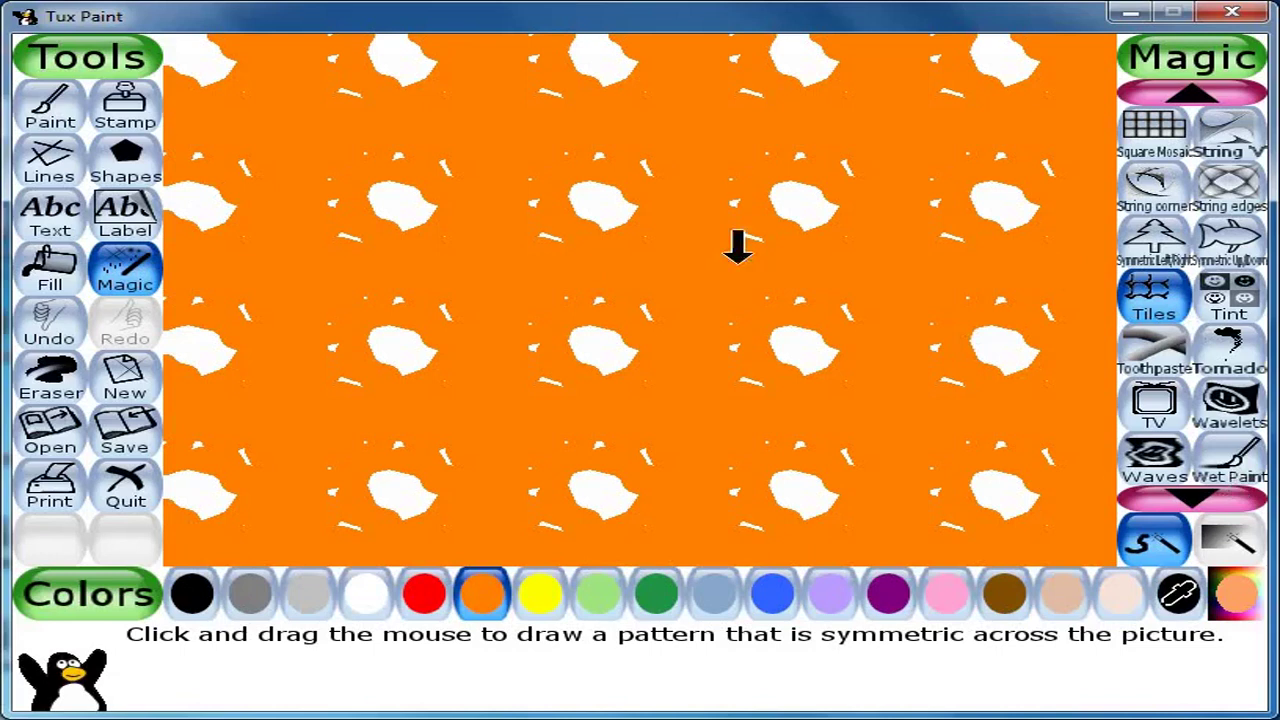
Switch to the Stamp tool to place pictures on the orange tiled pattern
left_click(138, 117)
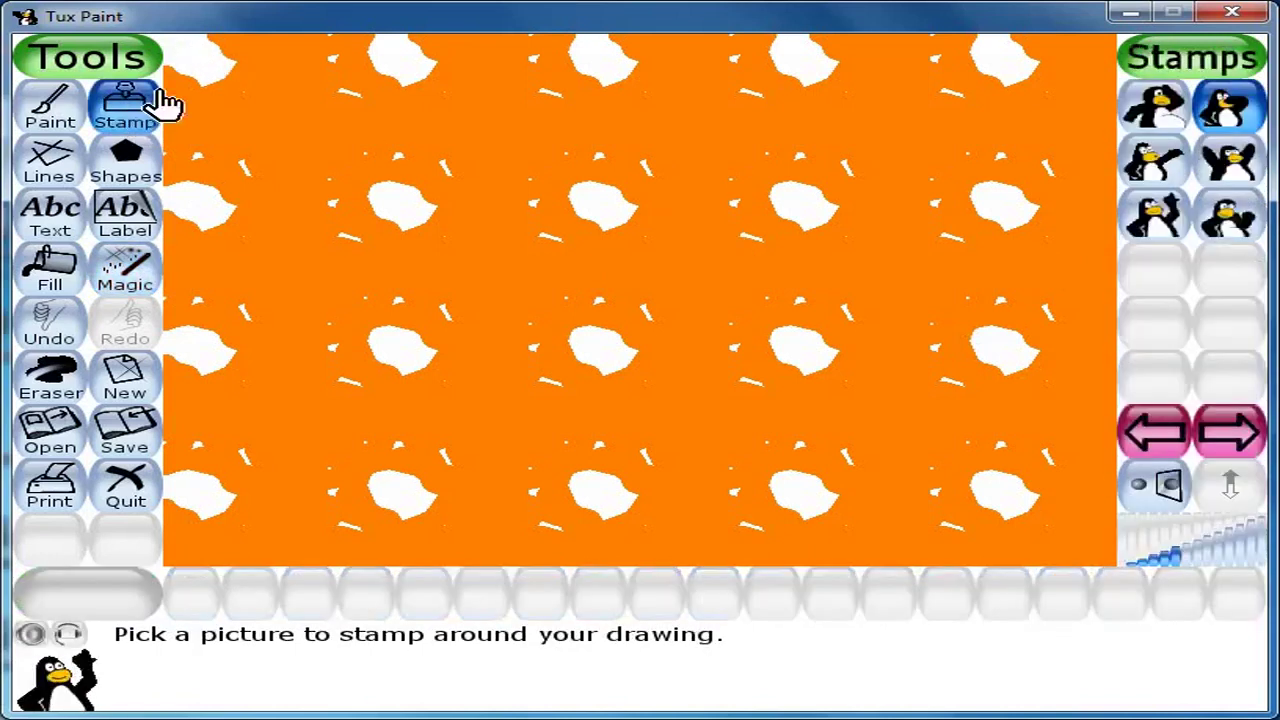
Stamp the food category's birthday cake with five blue candles in the card's centre
left_click(1226, 435)
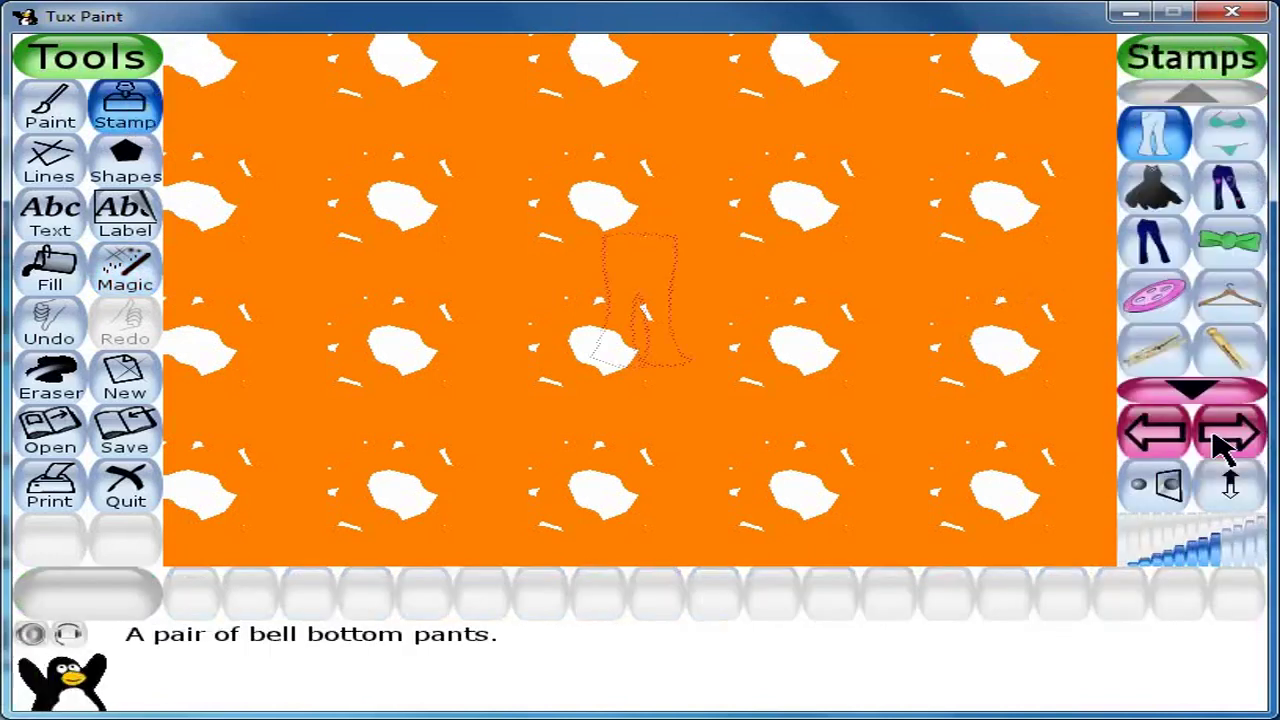
left_click(1226, 435)
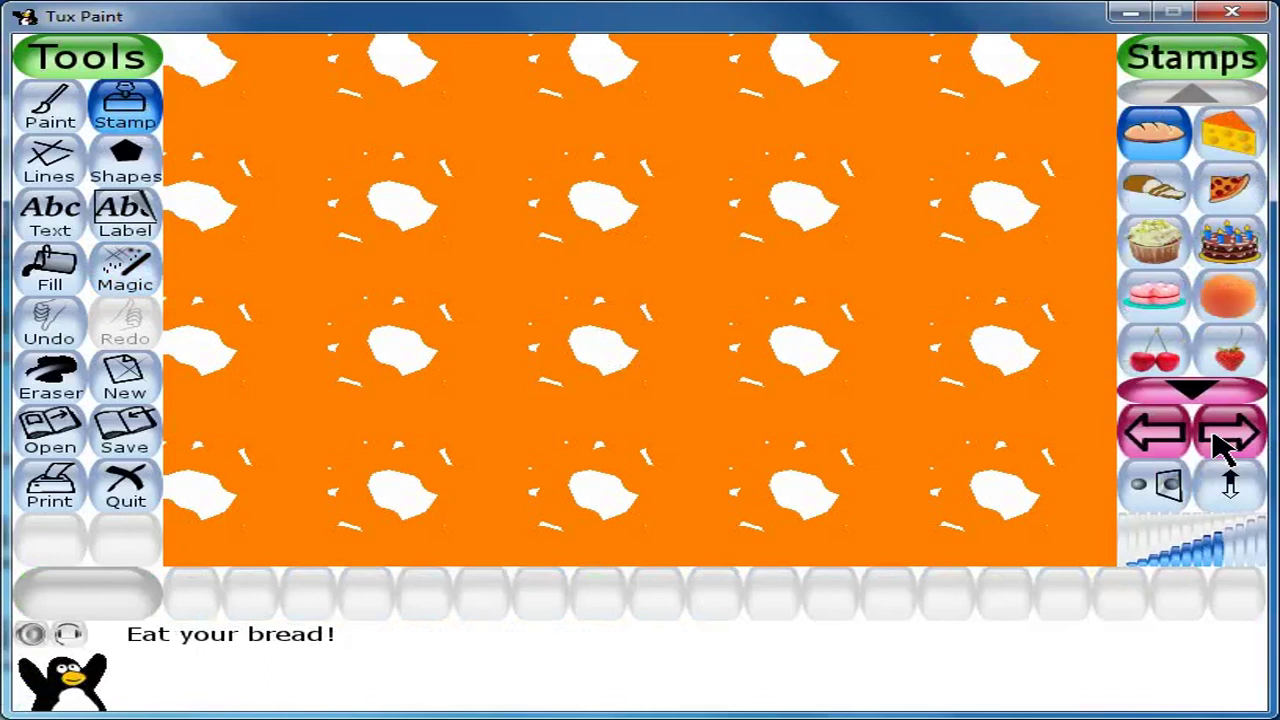
left_click(1230, 260)
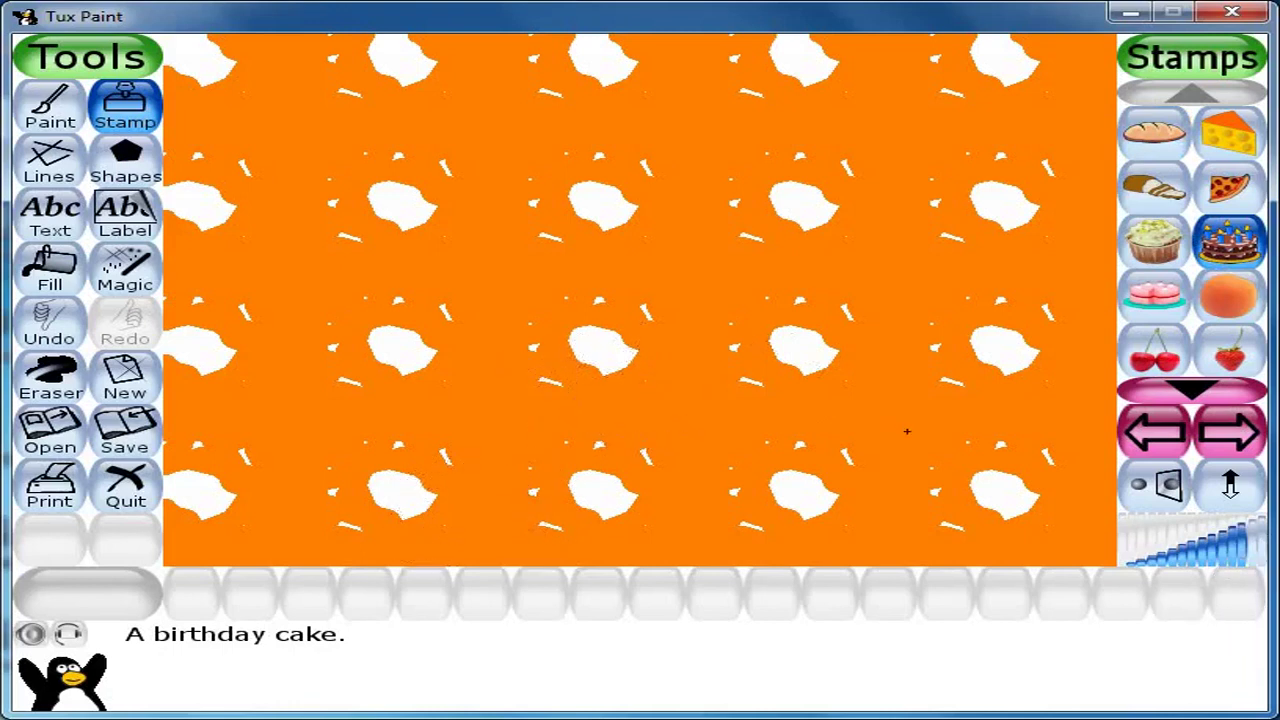
left_click(648, 404)
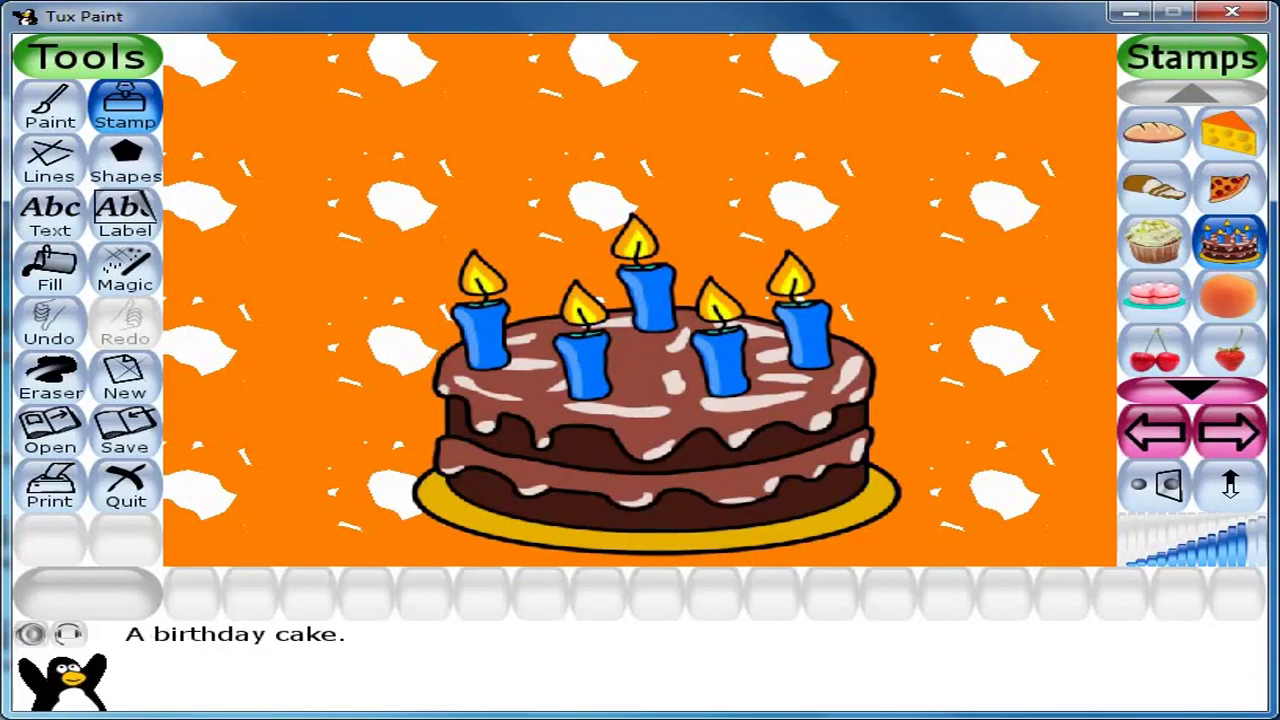
left_click(1248, 443)
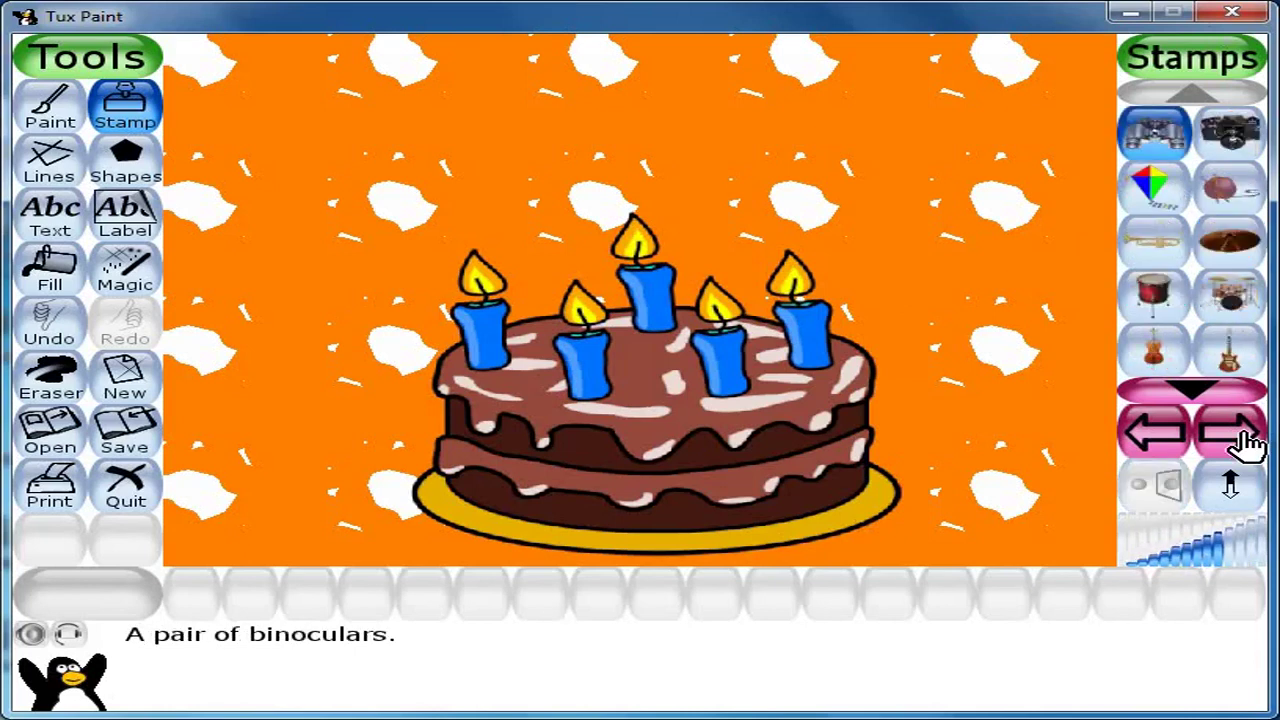
Page forward through the stamp categories to the holiday stamps
left_click(1248, 443)
left_click(1248, 443)
left_click(1248, 443)
left_click(1248, 443)
left_click(1248, 443)
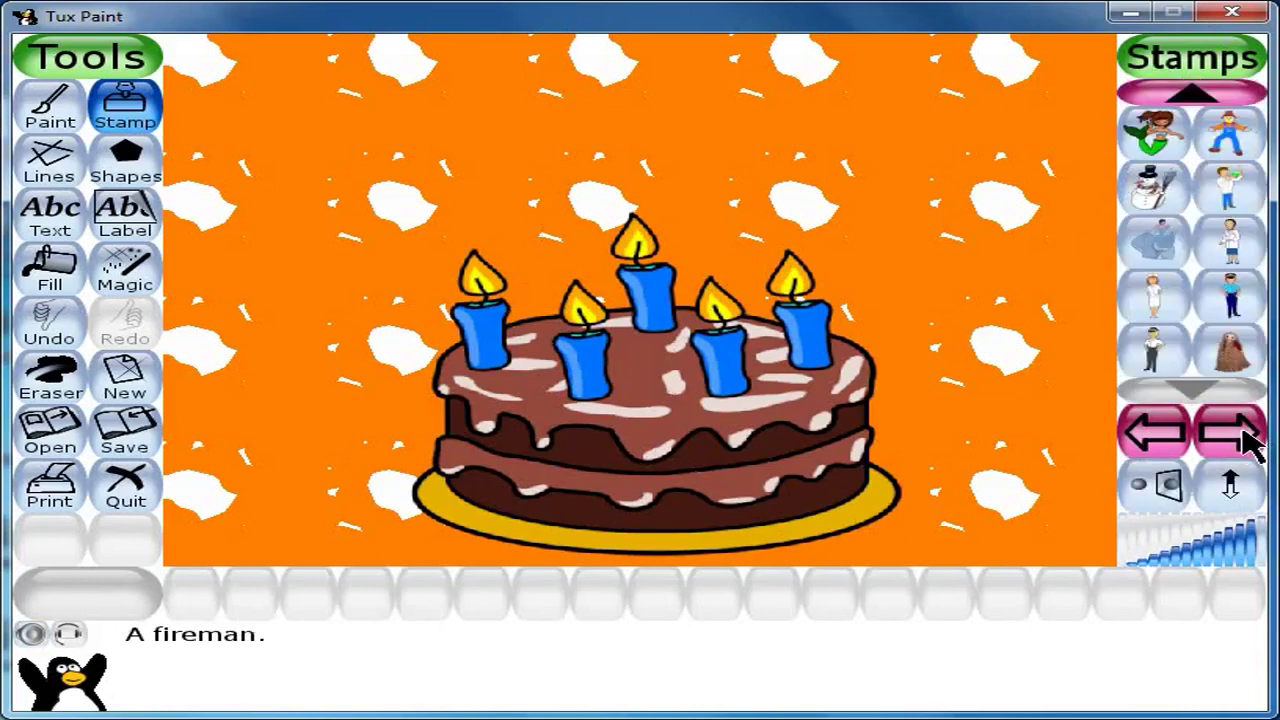
left_click(1248, 443)
left_click(1248, 443)
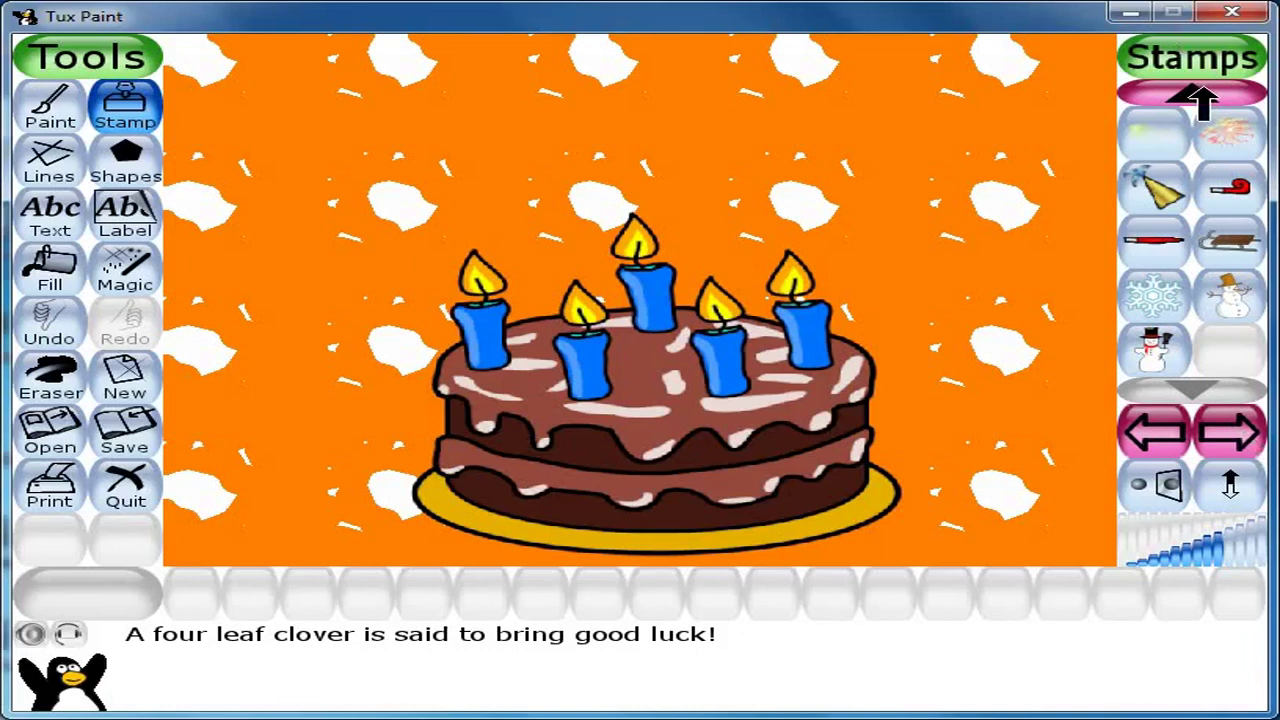
Scroll to the top of the holiday stamps and select the balloon stamp
left_click(1203, 98)
left_click(1203, 98)
left_click(1203, 98)
left_click(1203, 98)
left_click(1203, 98)
left_click(1203, 98)
left_click(1203, 98)
left_click(1203, 98)
left_click(1203, 98)
left_click(1198, 98)
left_click(1198, 98)
left_click(1198, 98)
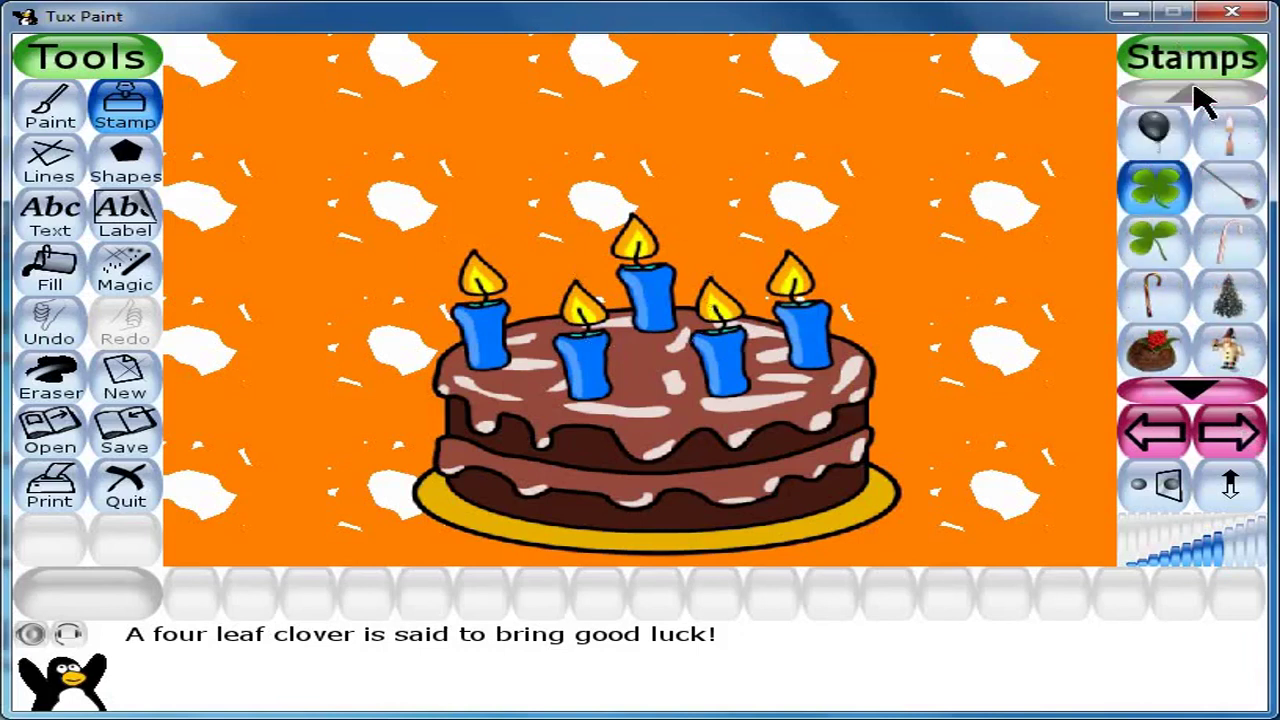
left_click(1155, 143)
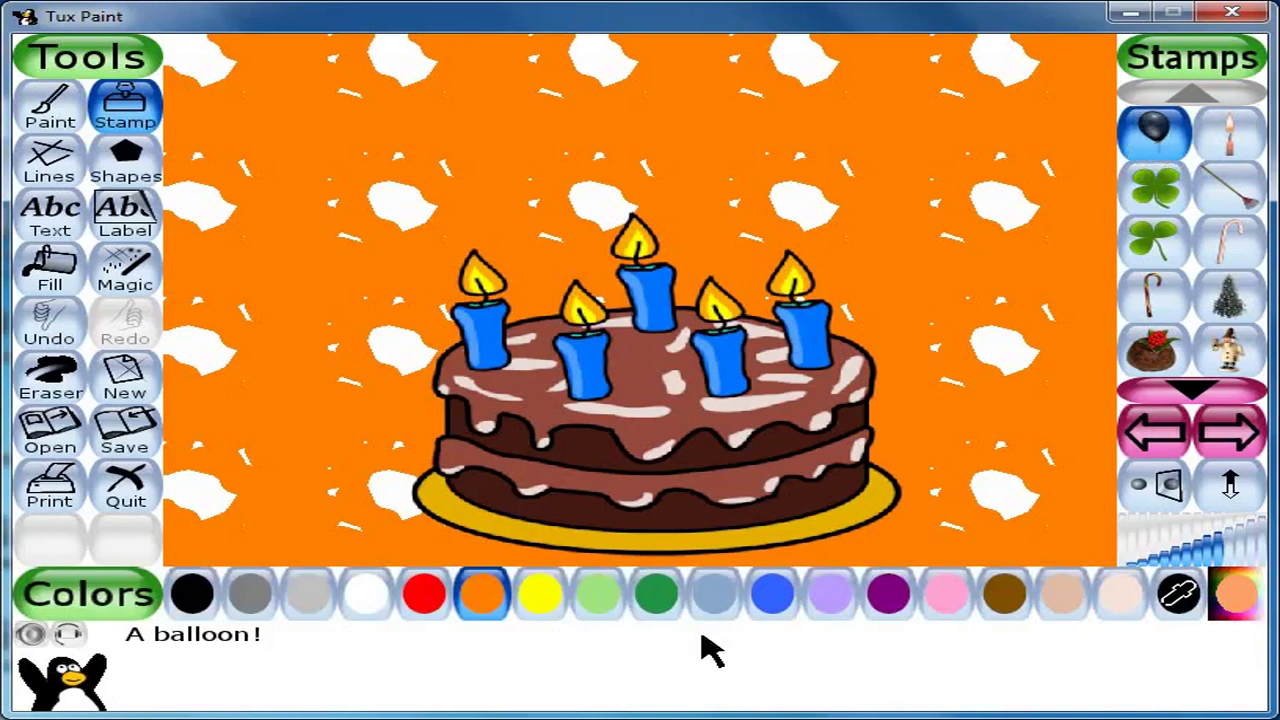
Stamp red balloons at the top left and right, plus yellow balloons on both edges
left_click(425, 600)
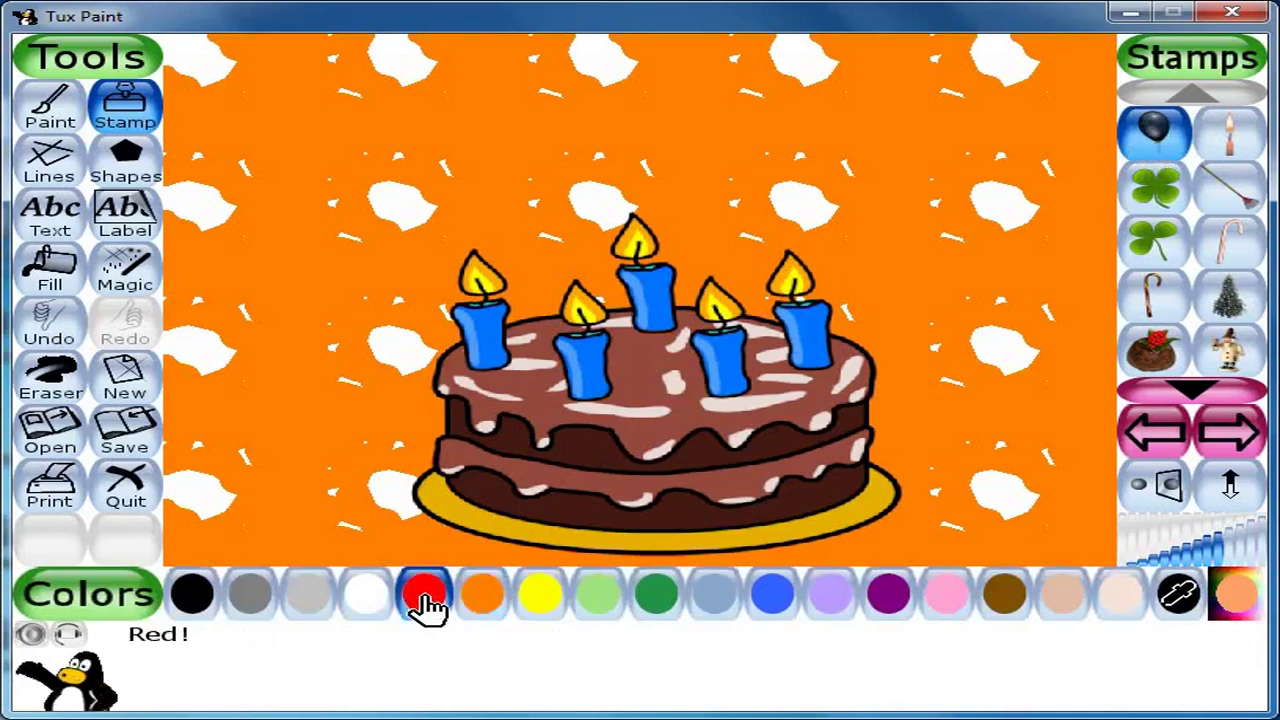
left_click(220, 110)
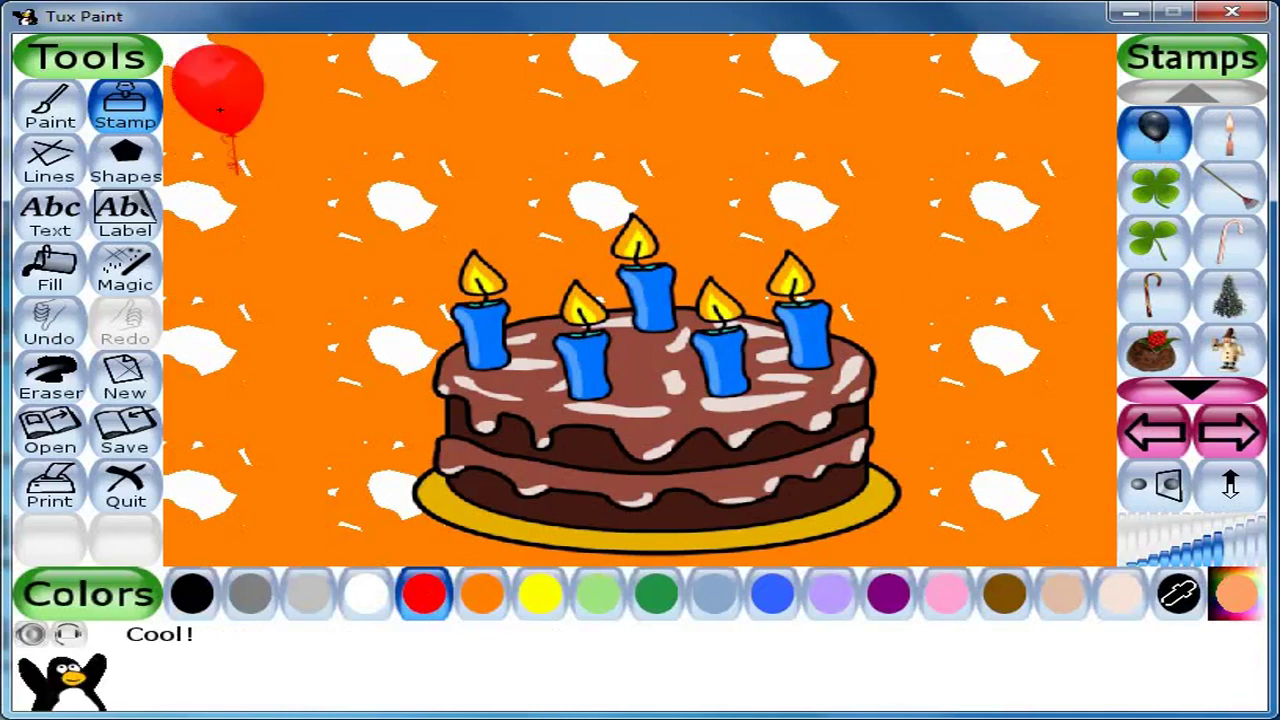
left_click(1154, 130)
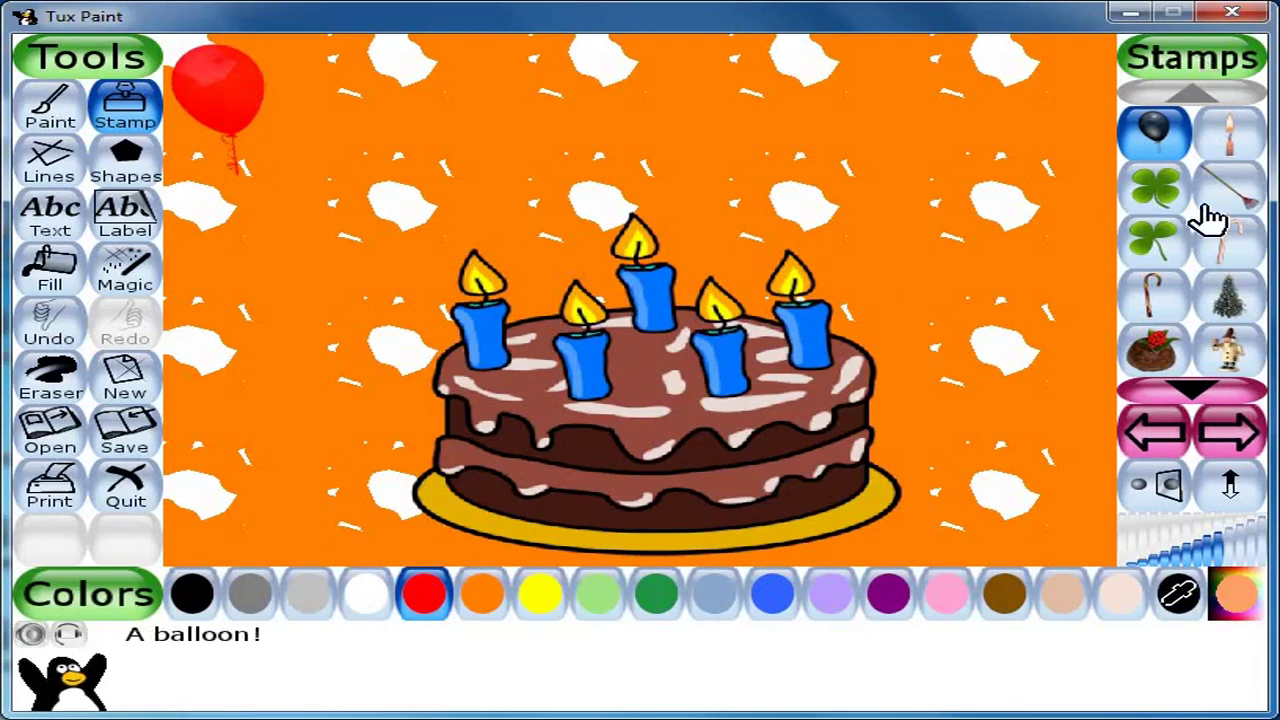
left_click(1062, 176)
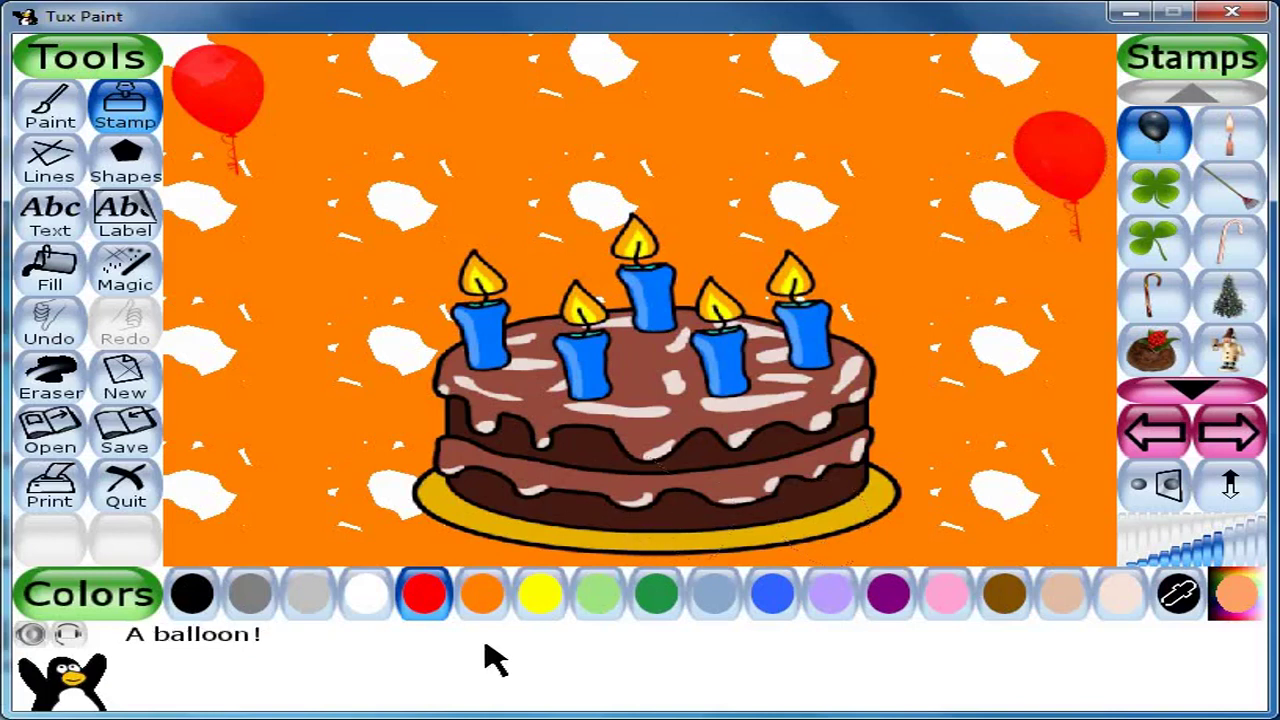
left_click(538, 604)
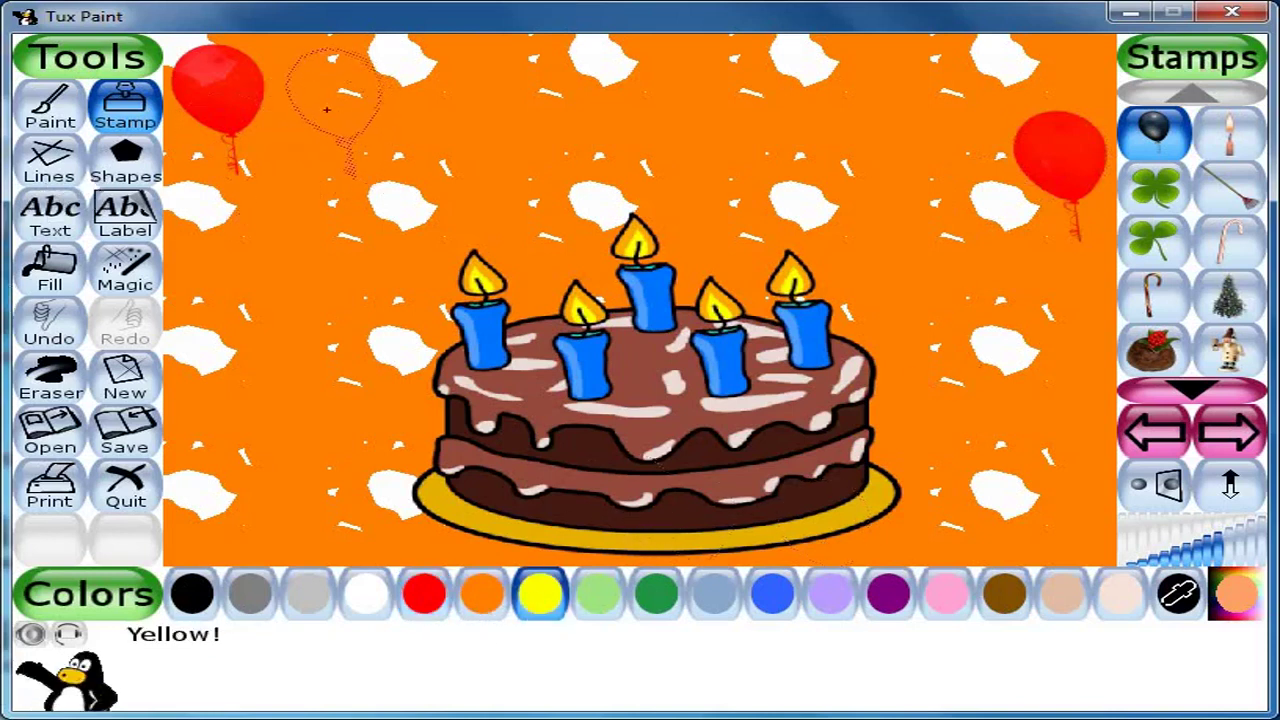
left_click(213, 198)
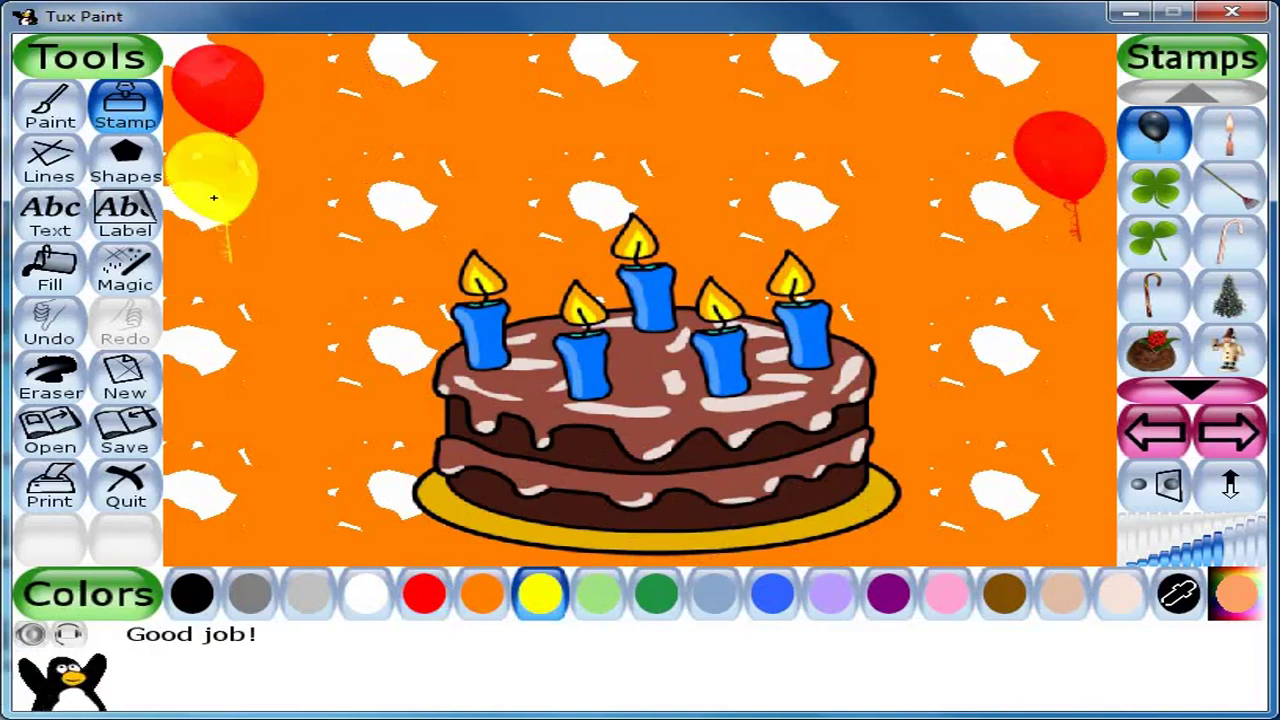
left_click(1050, 78)
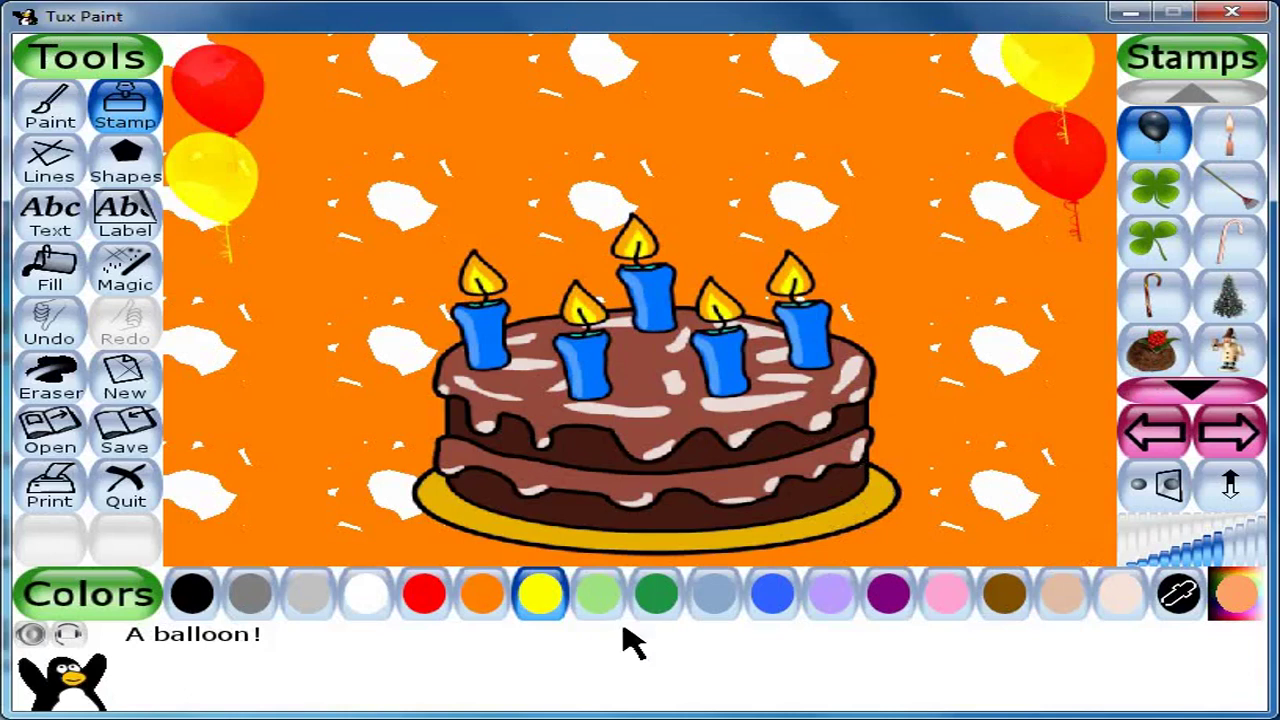
Add dark green and blue balloons on the left and right sides of the card
left_click(656, 600)
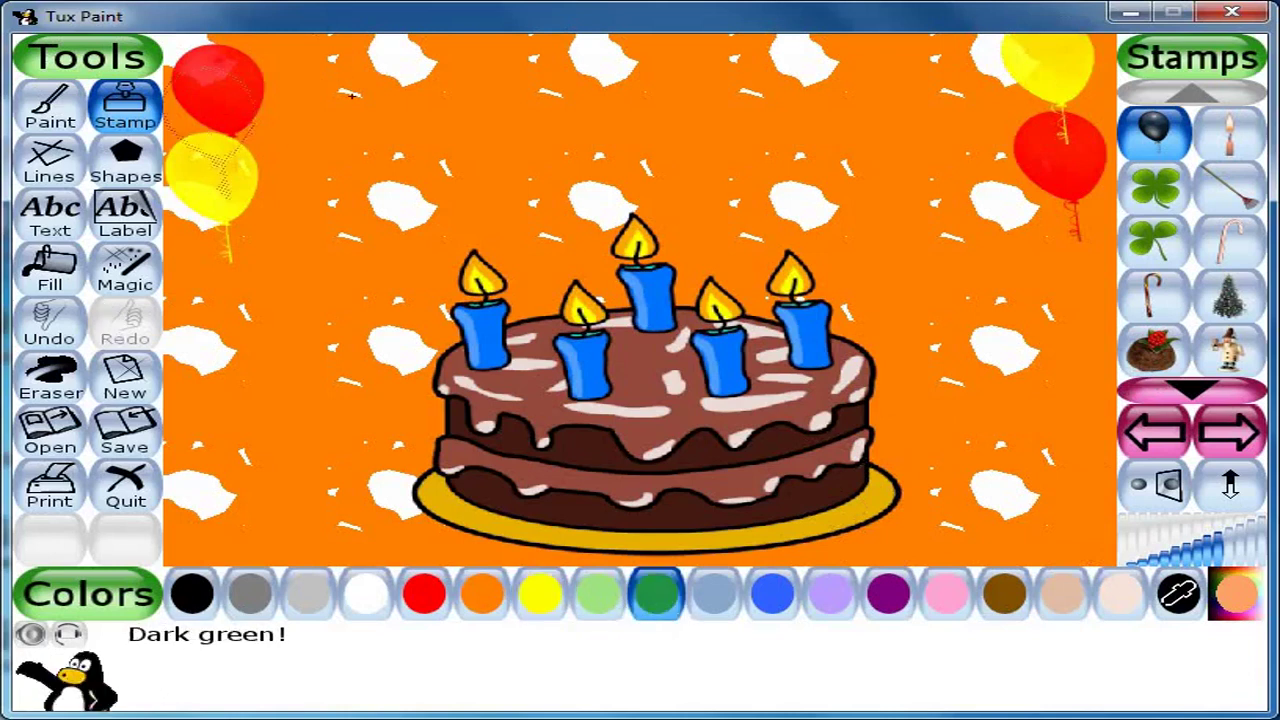
left_click(316, 100)
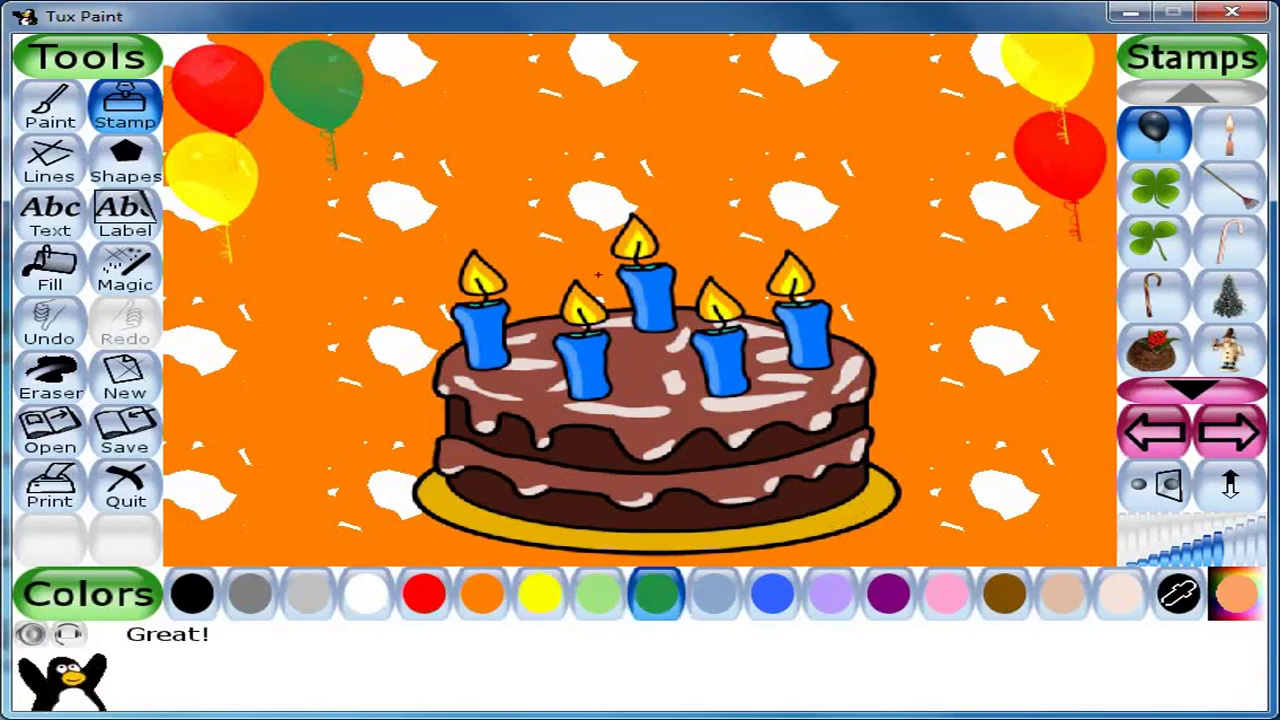
left_click(1068, 264)
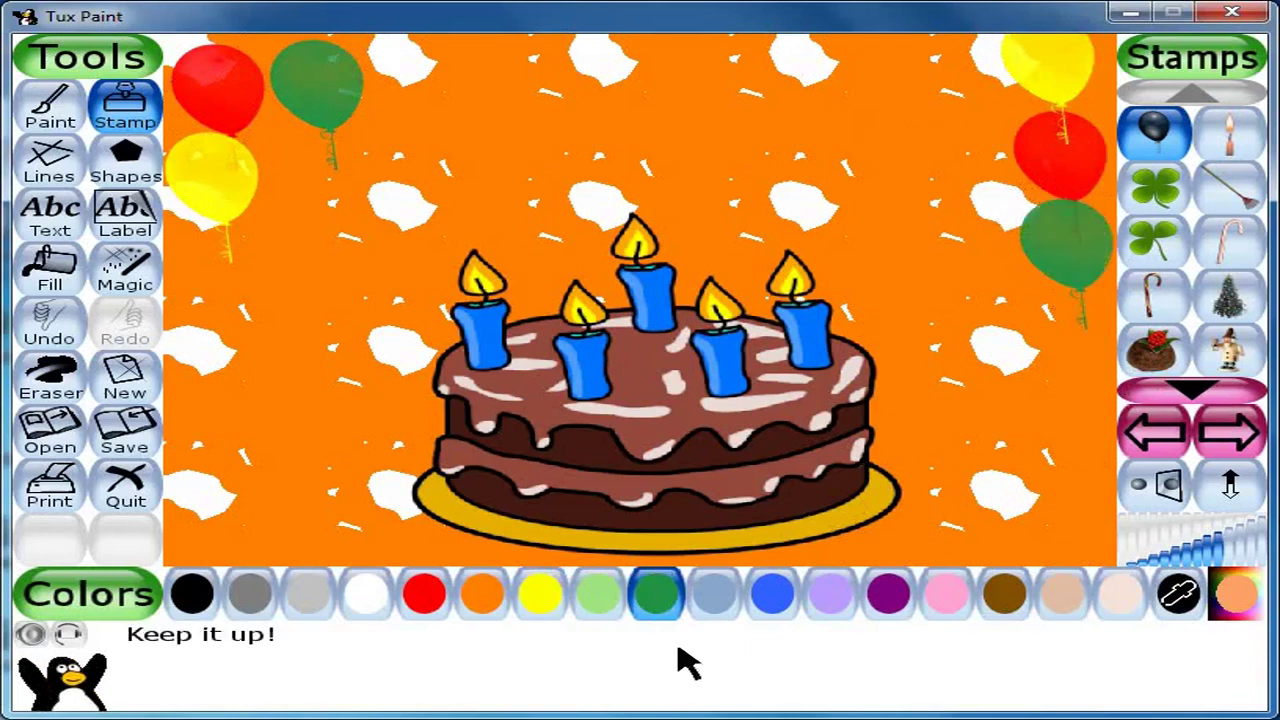
left_click(772, 600)
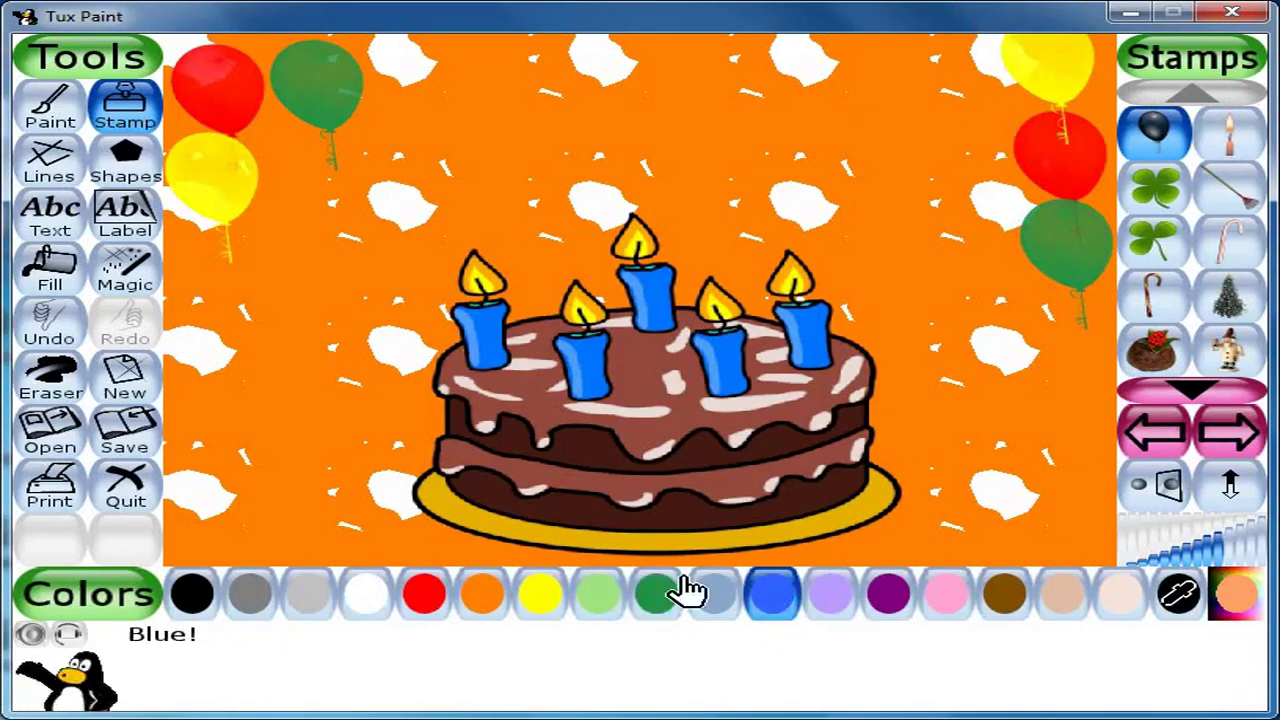
left_click(296, 194)
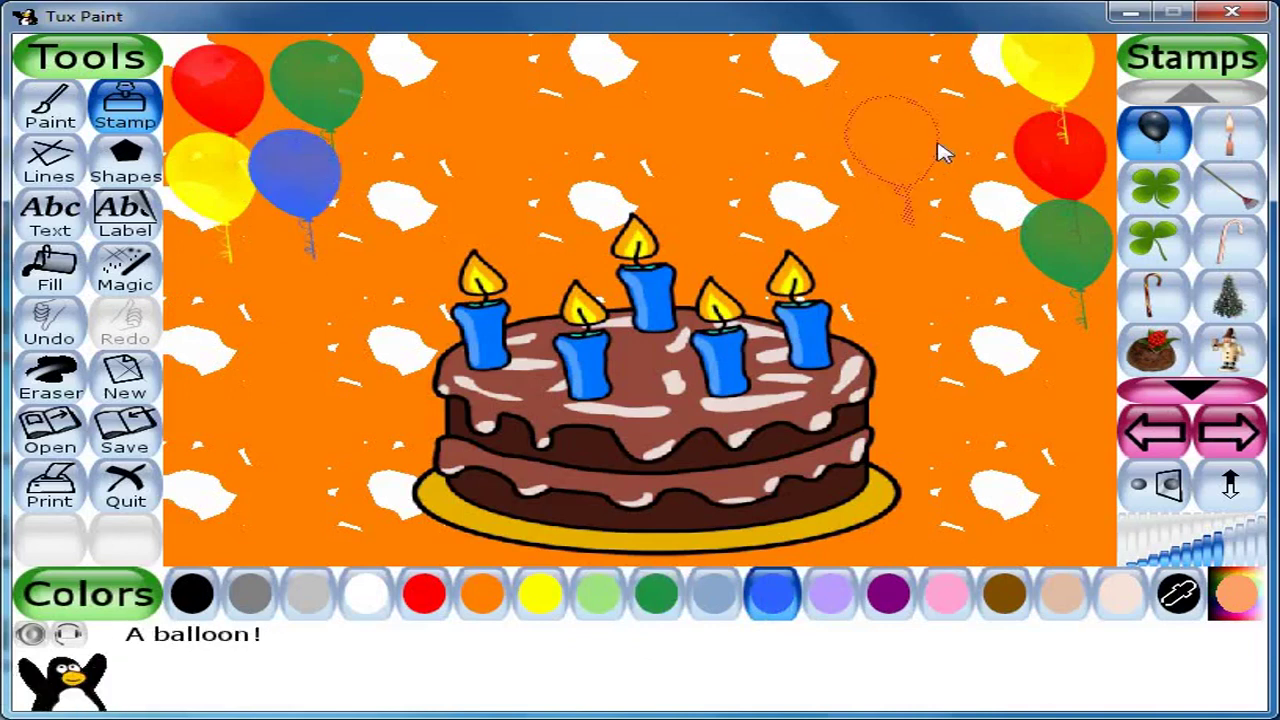
left_click(977, 158)
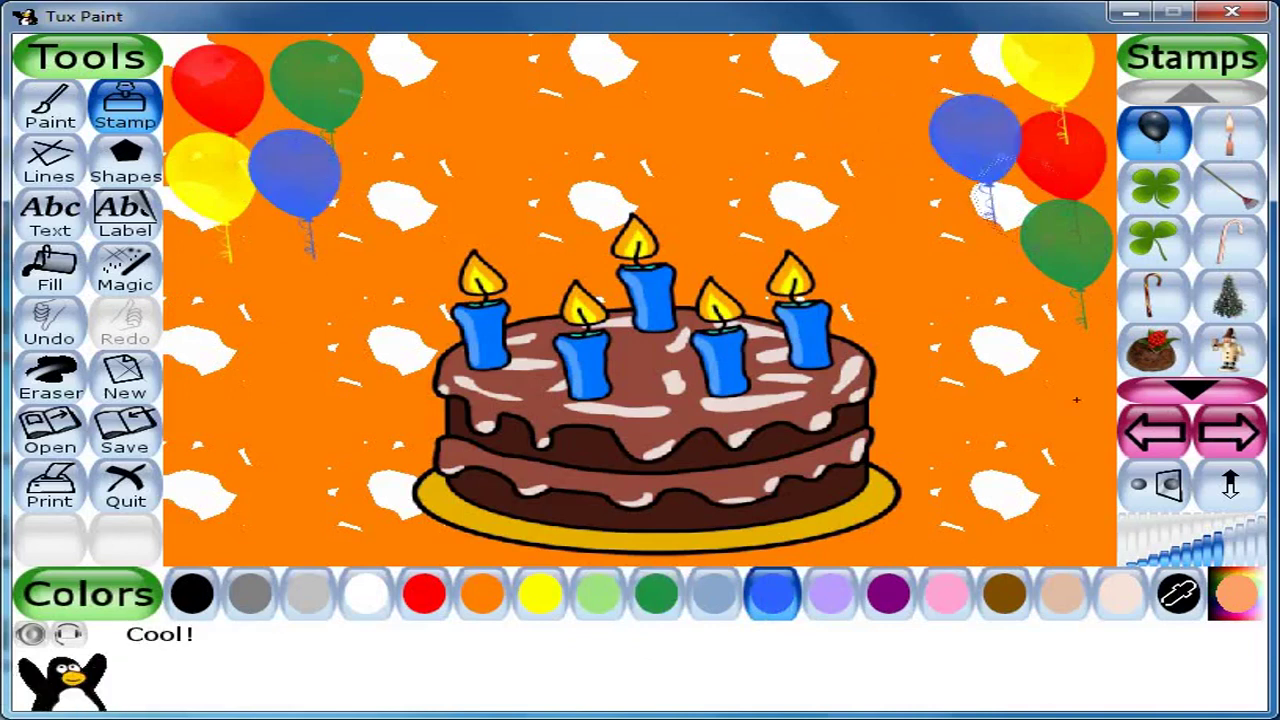
Add purple and pink balloons on the left edge and the right side
left_click(895, 600)
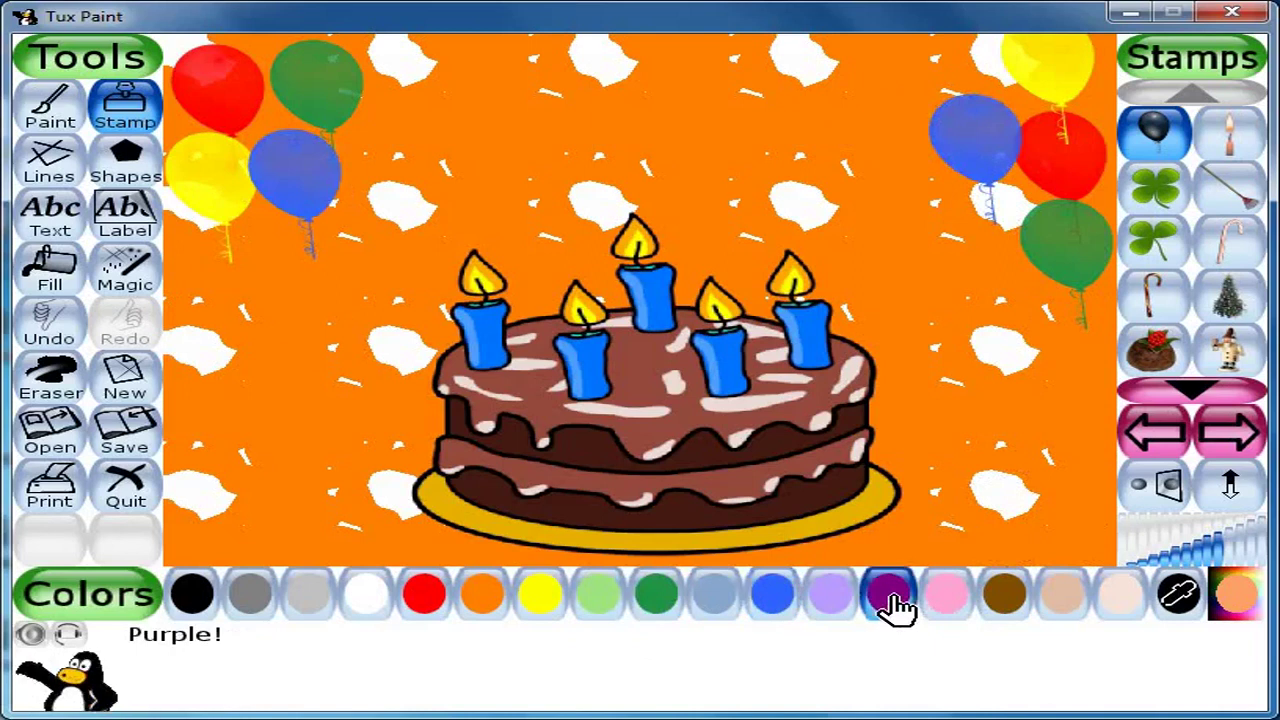
left_click(225, 264)
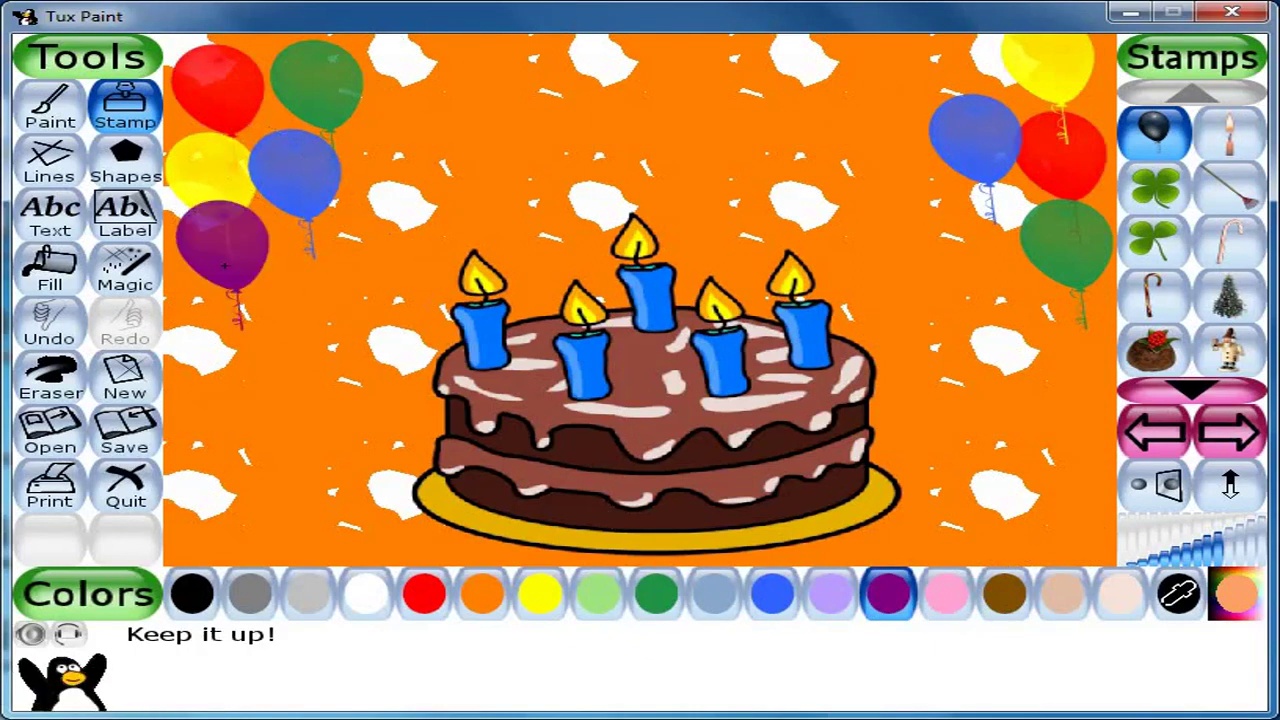
left_click(944, 77)
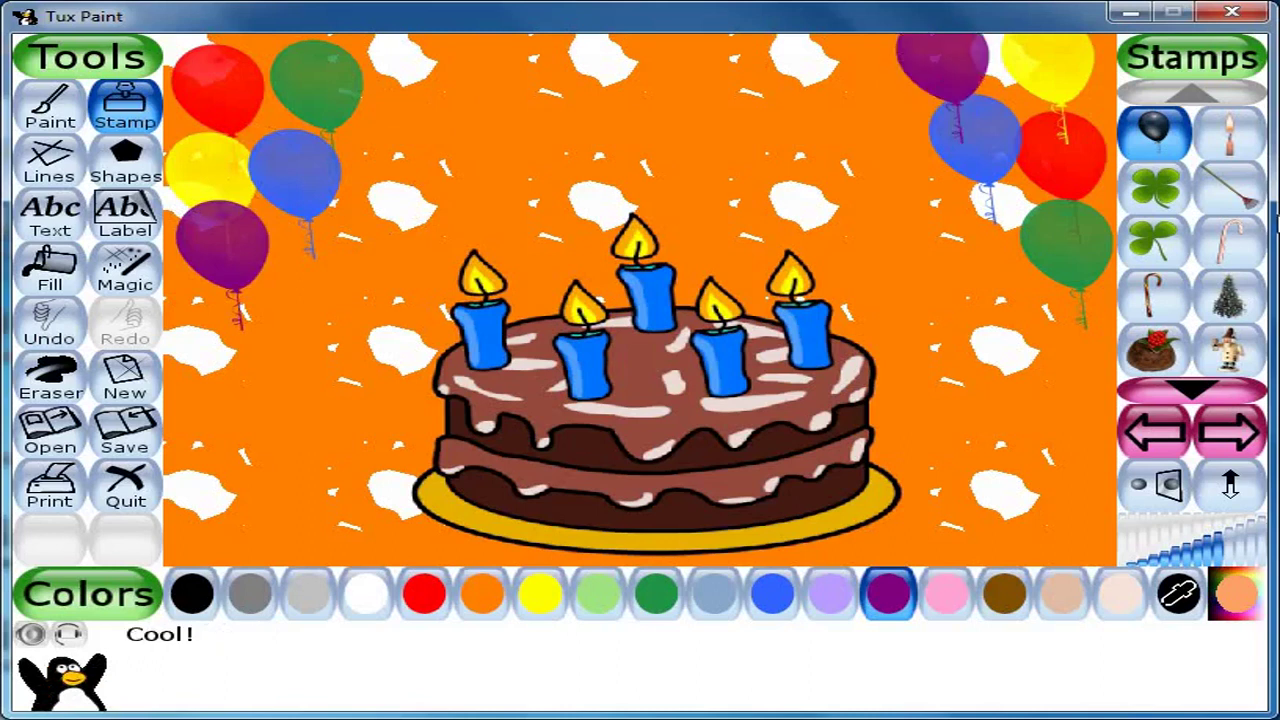
left_click(945, 600)
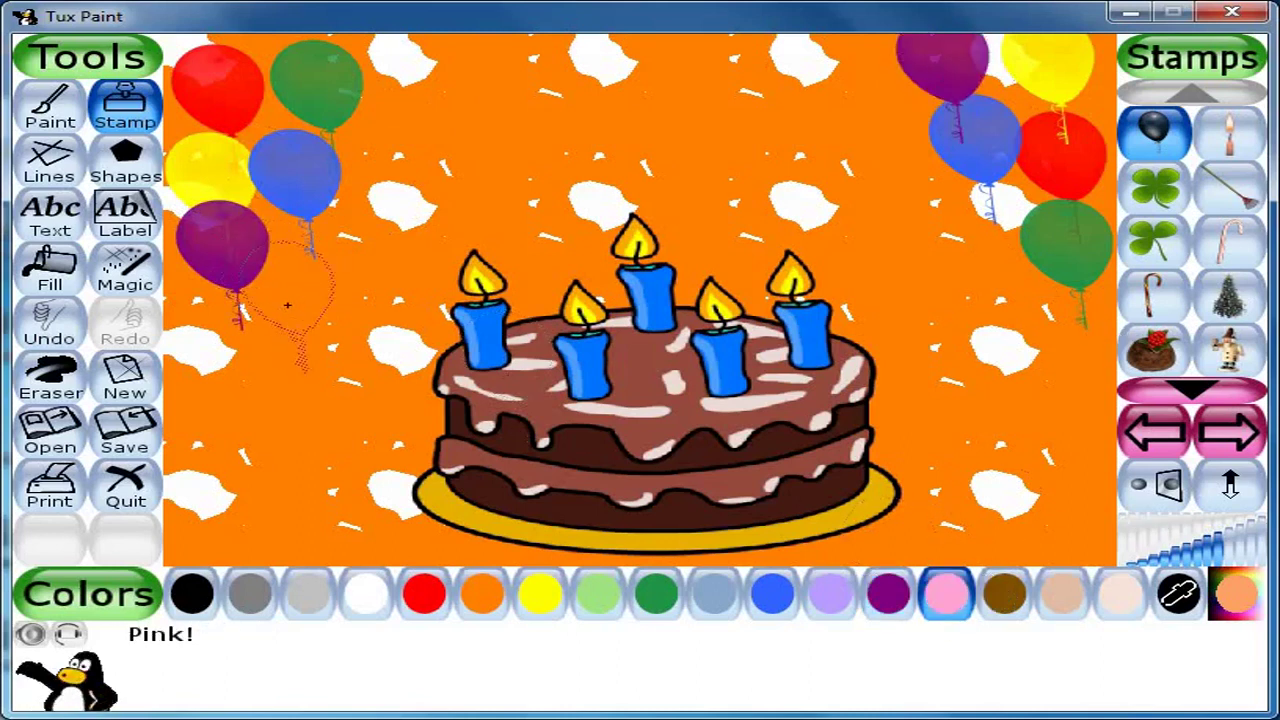
left_click(288, 302)
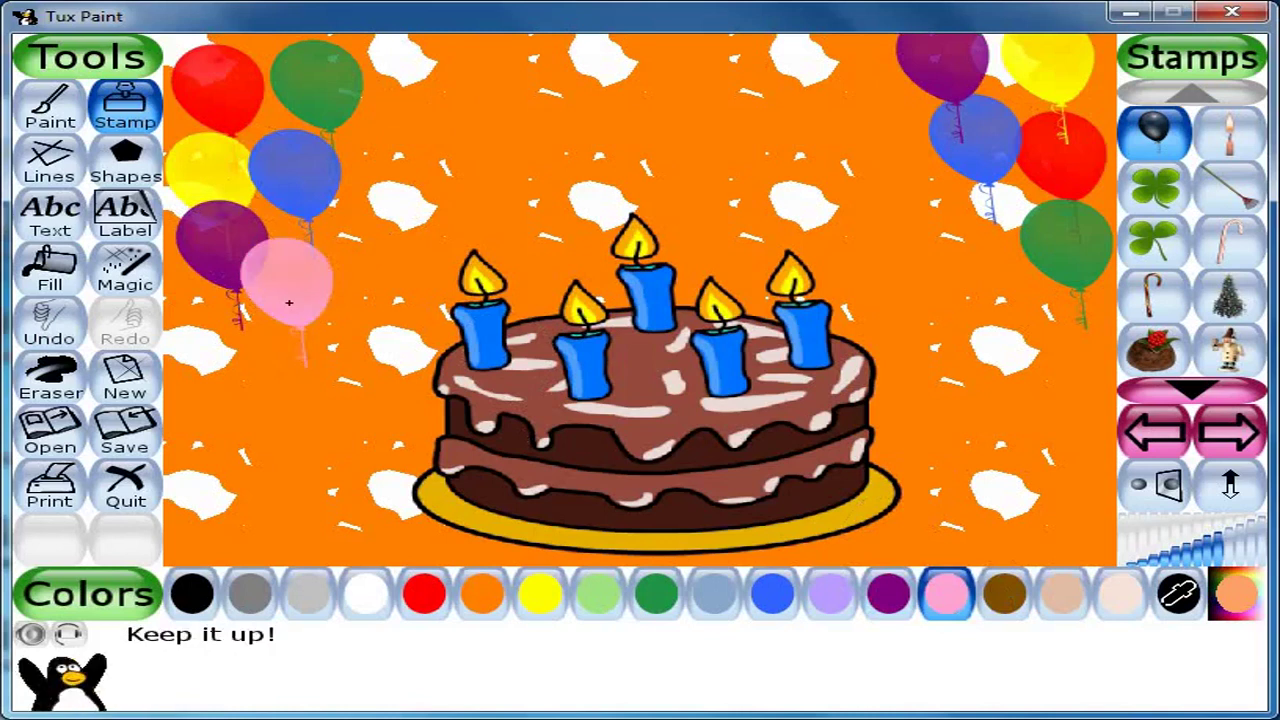
left_click(1004, 282)
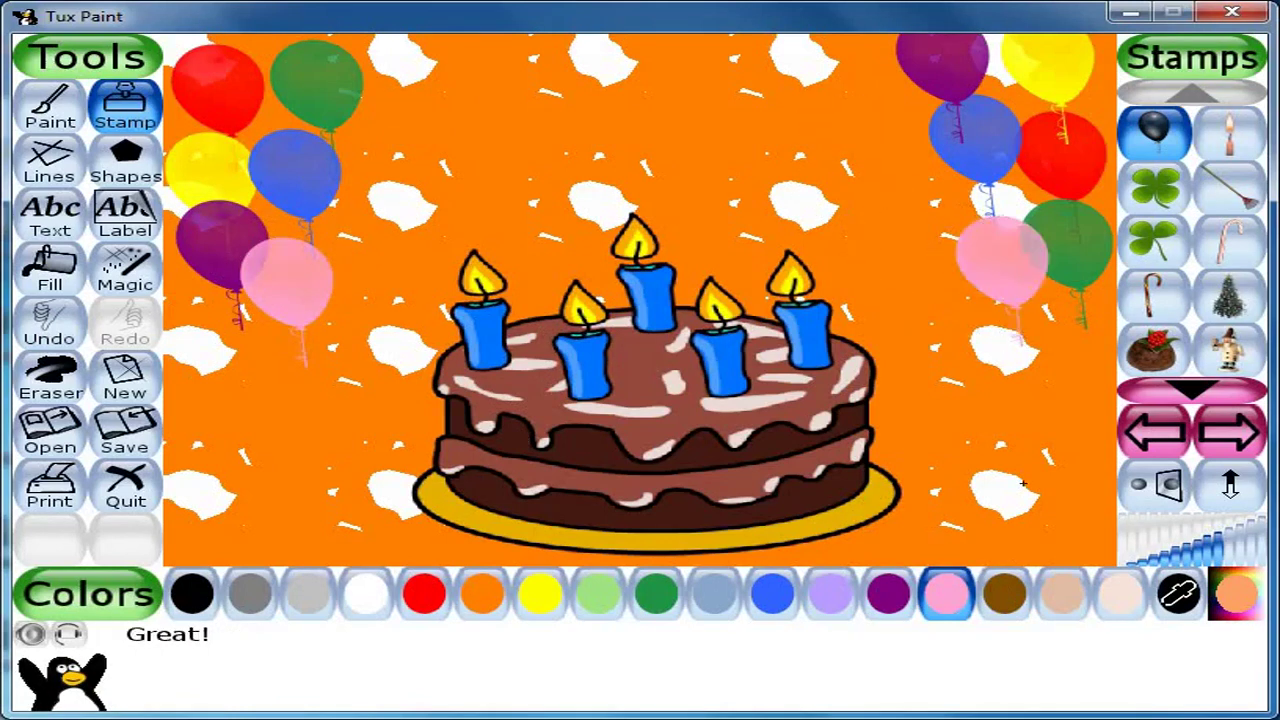
Pick a custom light green and stamp balloons on the right and left edges
left_click(1238, 604)
mouse_move(414, 177)
left_mouse_down()
mouse_move(471, 334)
mouse_move(498, 333)
mouse_move(548, 190)
mouse_move(569, 263)
mouse_move(571, 237)
mouse_move(560, 252)
left_mouse_up()
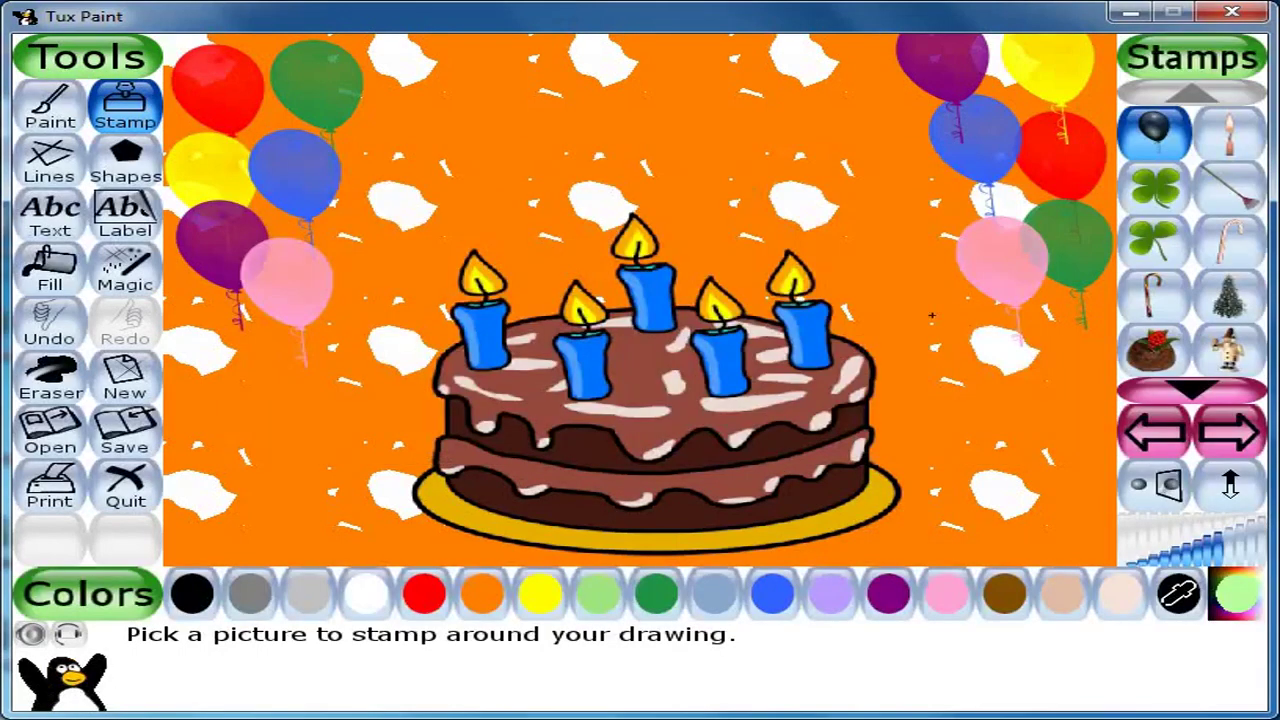
left_click(1052, 372)
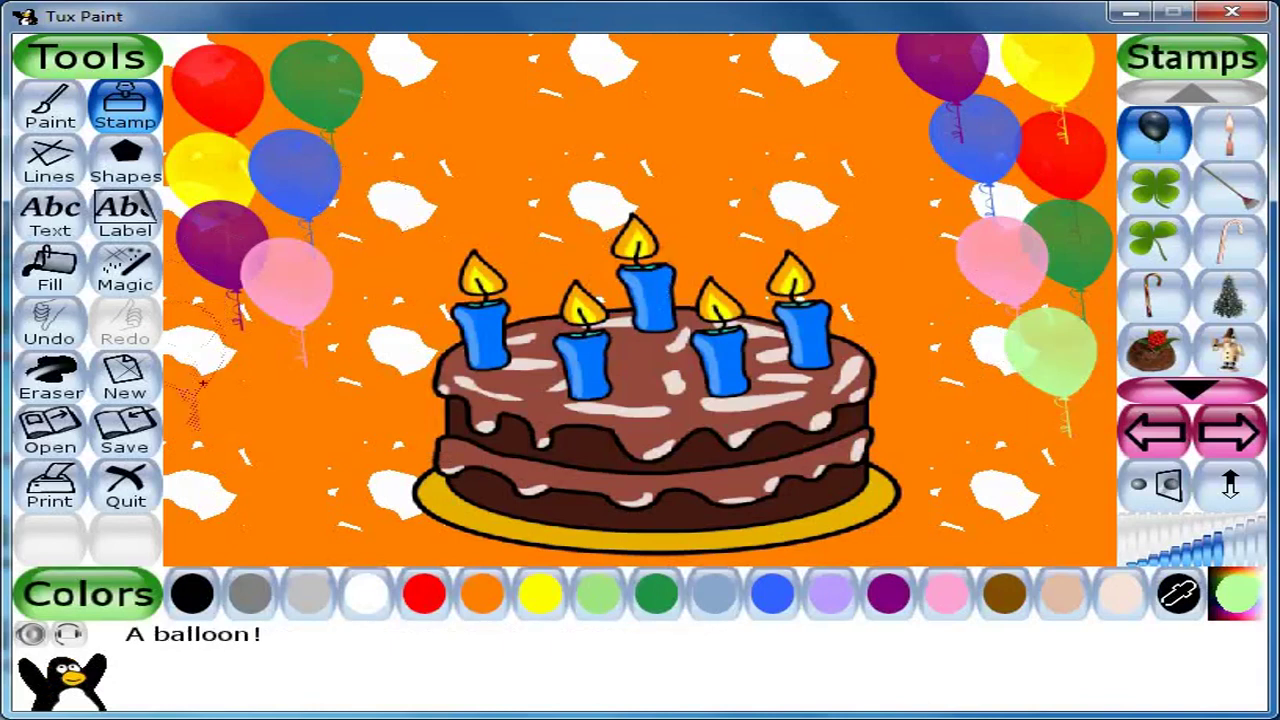
left_click(204, 365)
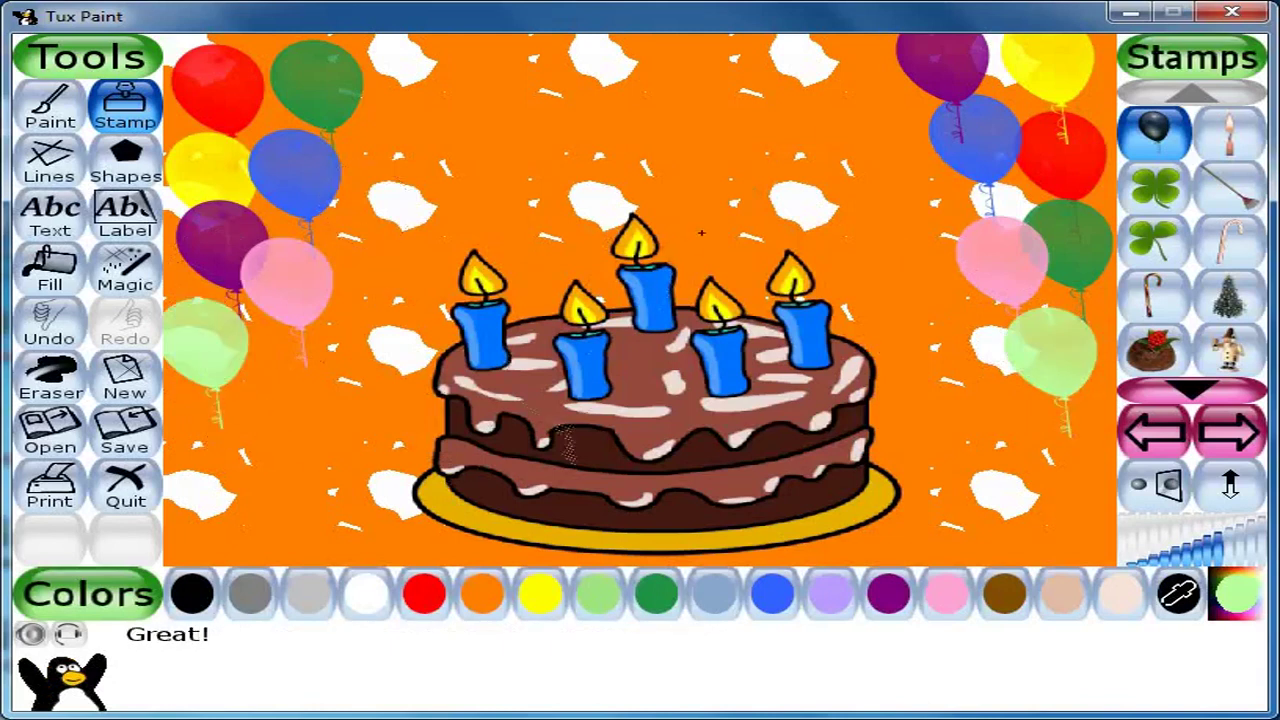
Pick a custom deep magenta and stamp a balloon on the right edge
left_click(1224, 606)
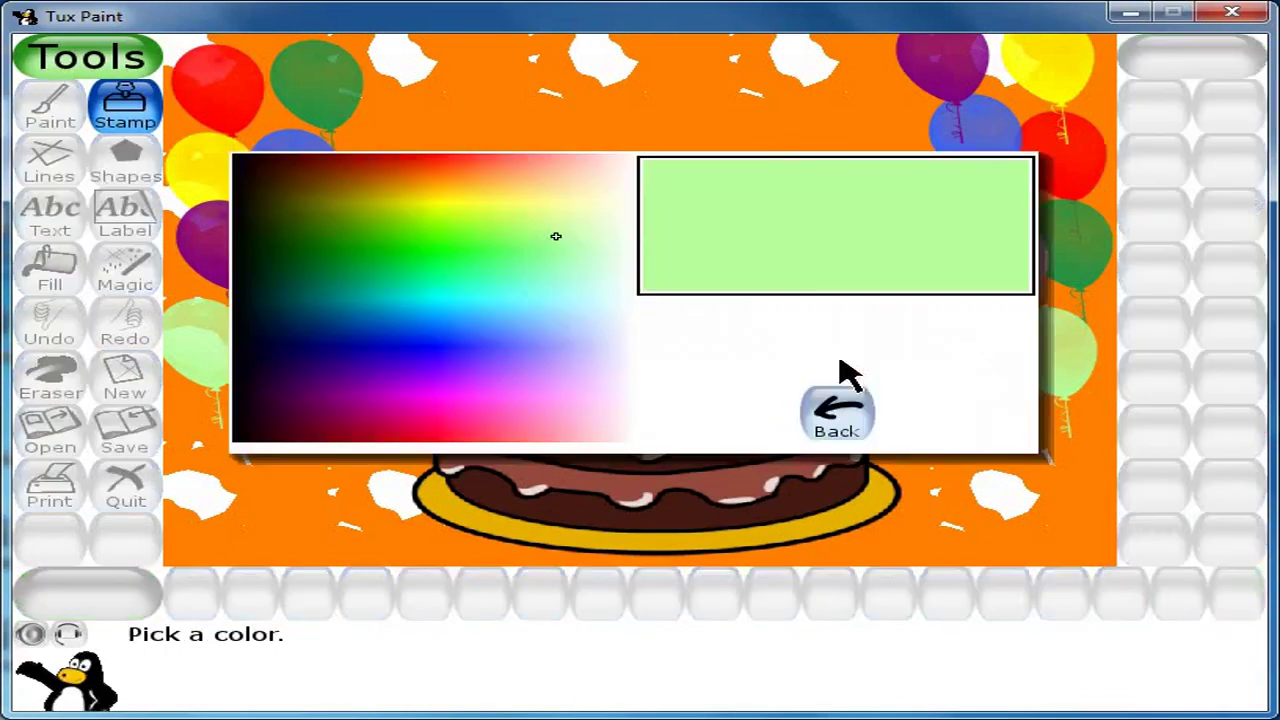
left_click_drag(487, 409, 472, 410)
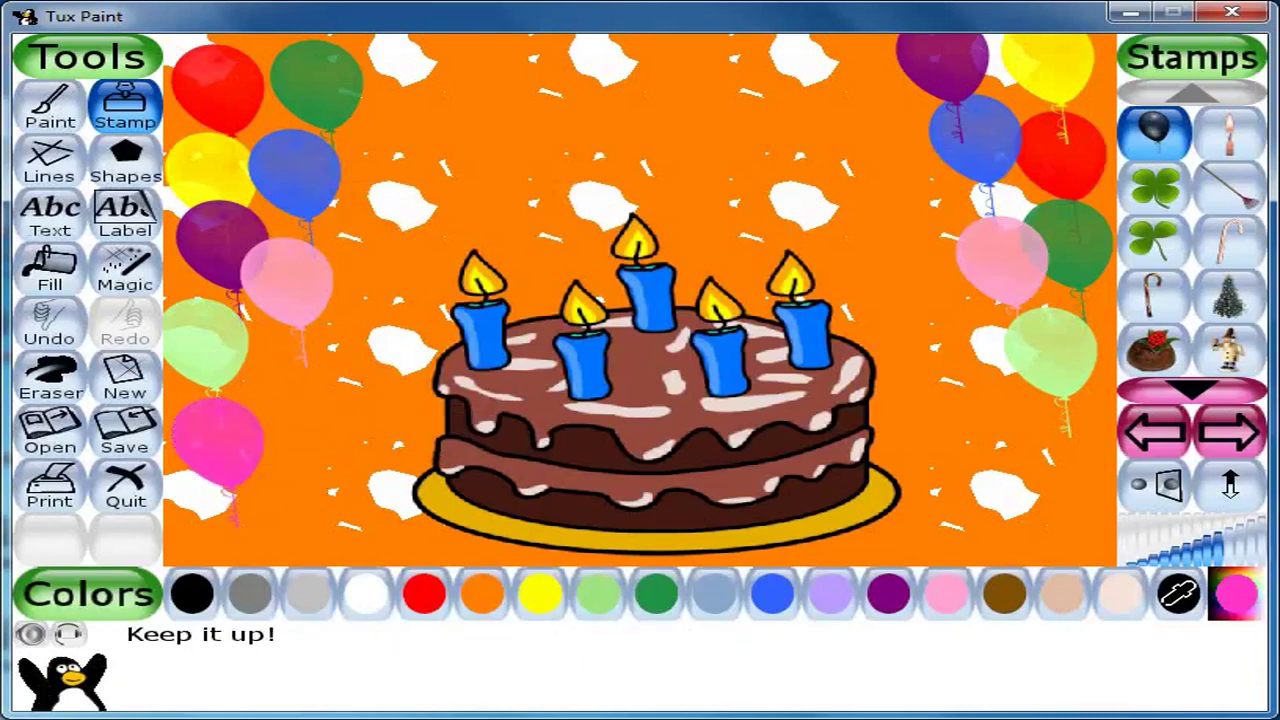
left_click(1145, 480)
left_click(1045, 457)
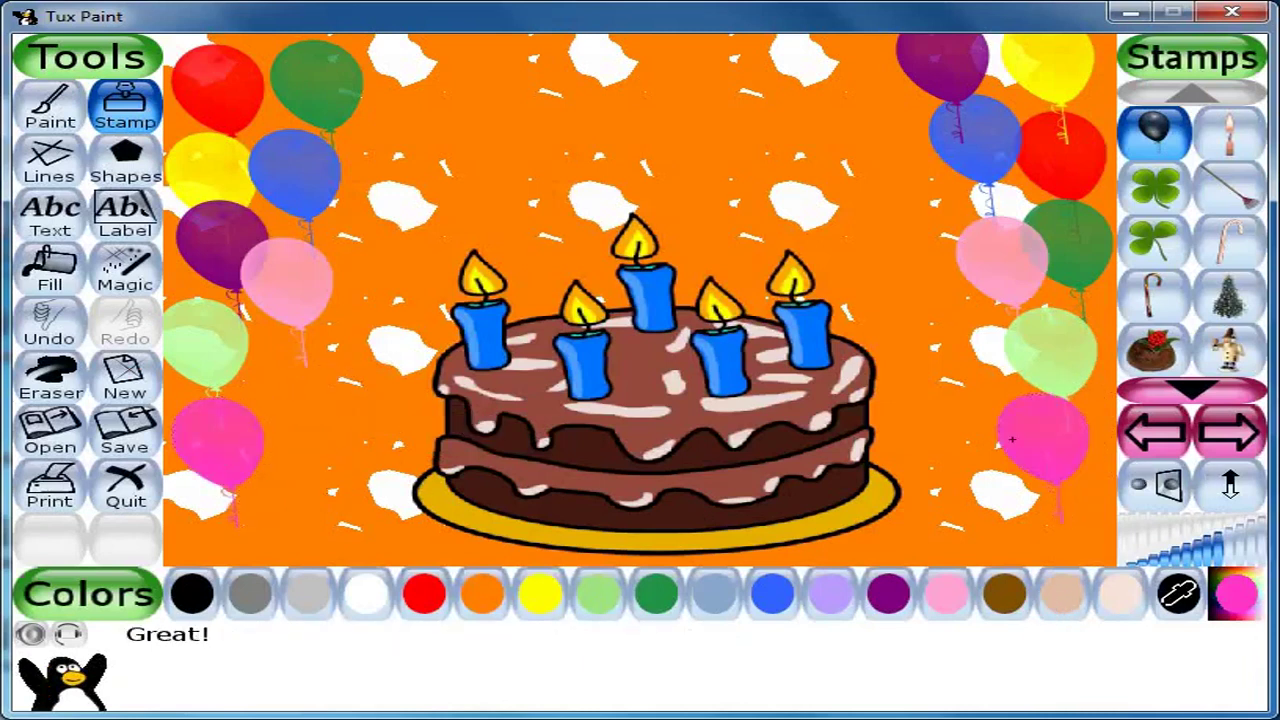
Pick an ochre brown and stamp balloons on the left side and lower right edge
left_click(1238, 600)
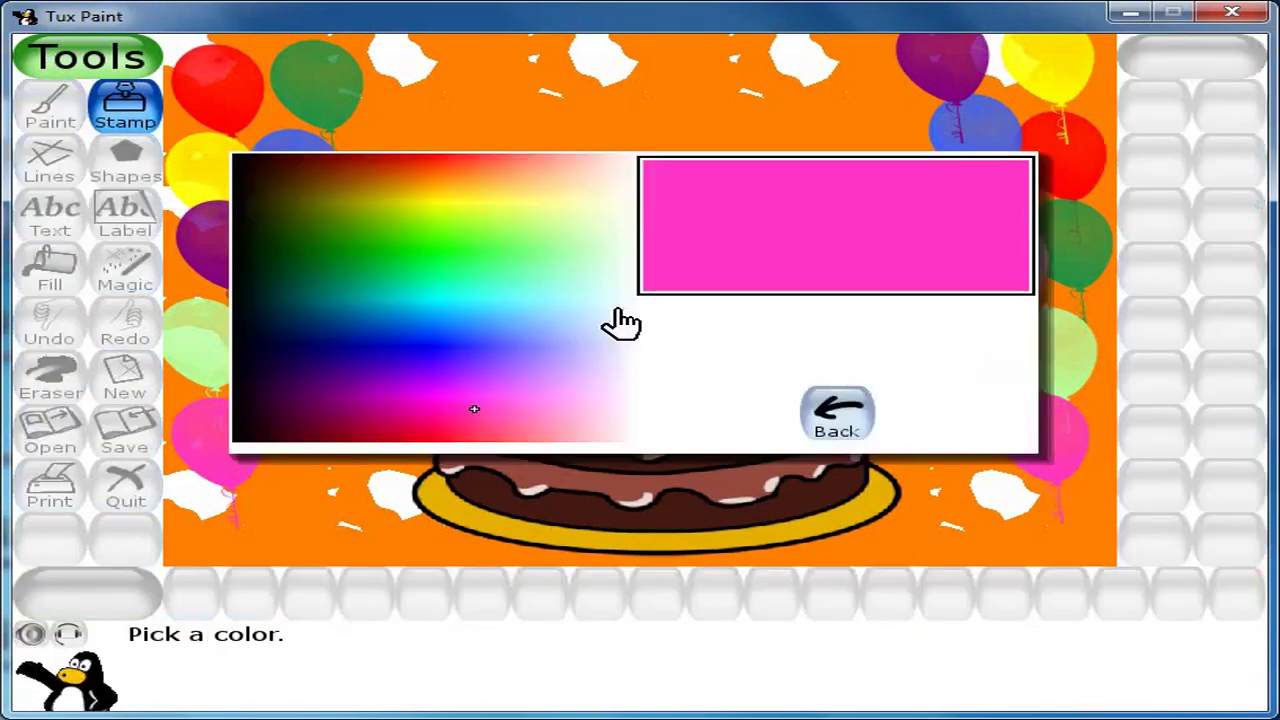
left_click_drag(415, 222, 349, 200)
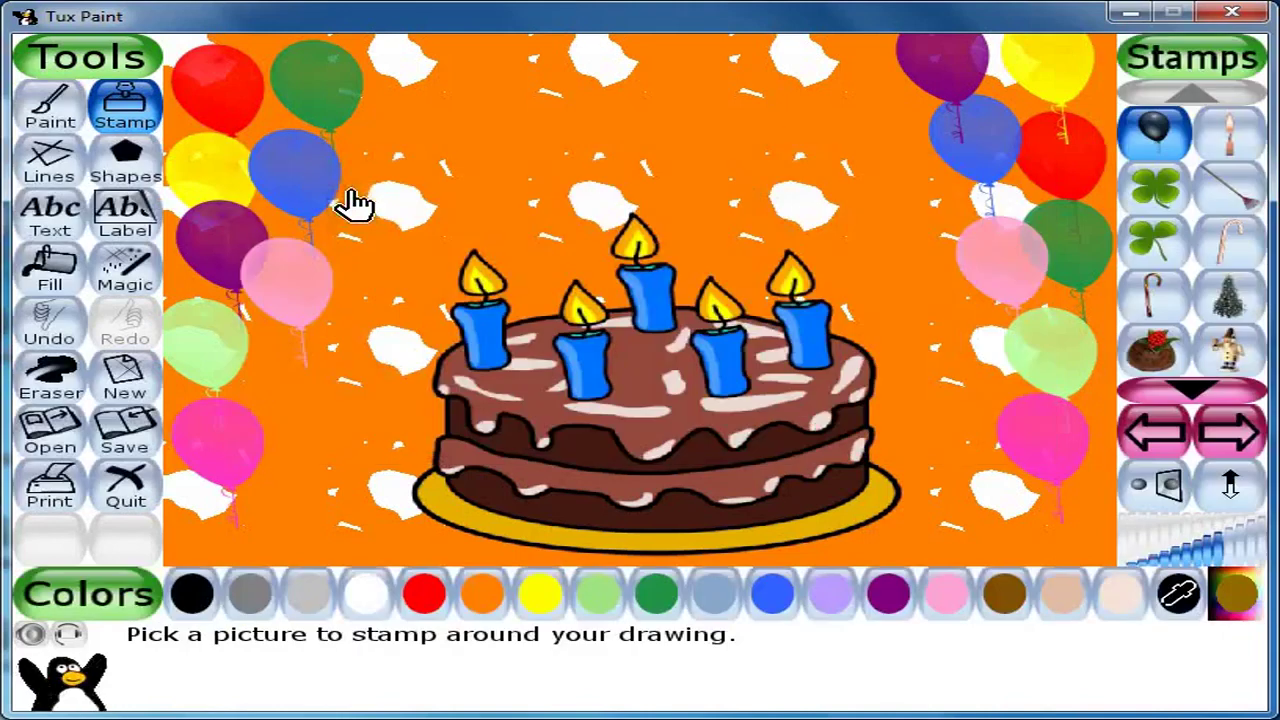
left_click(281, 404)
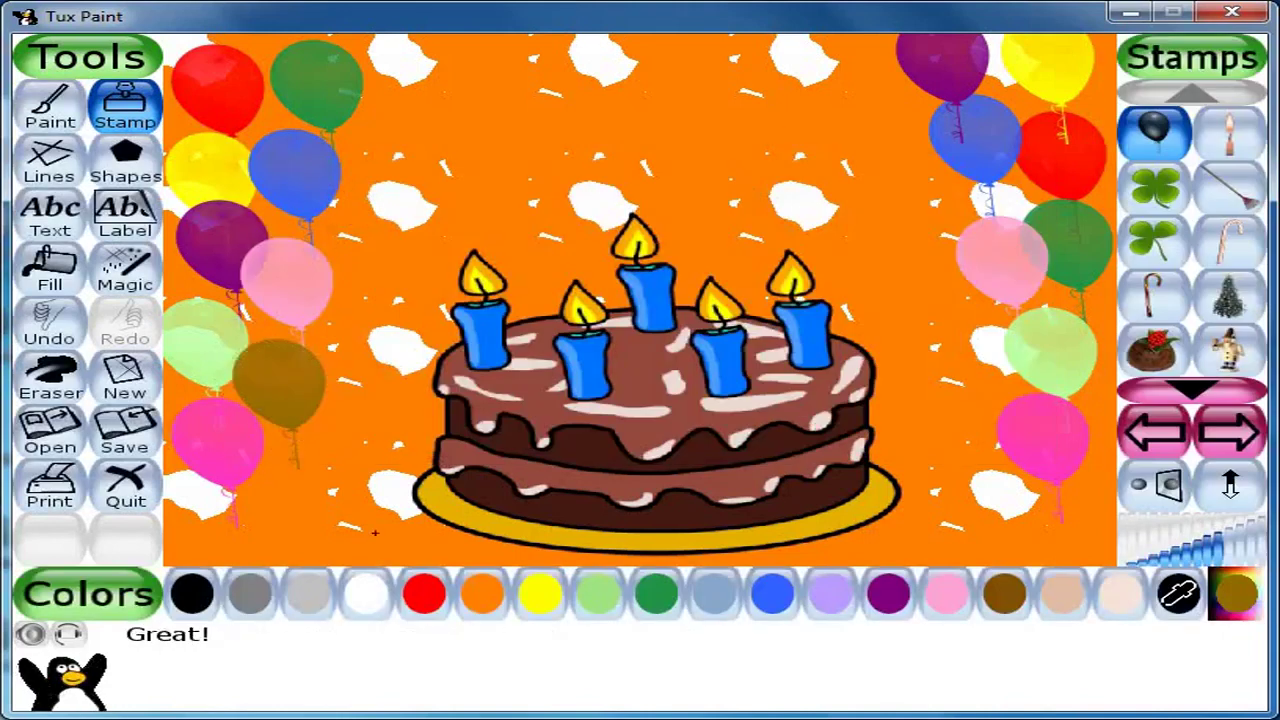
left_click(1073, 543)
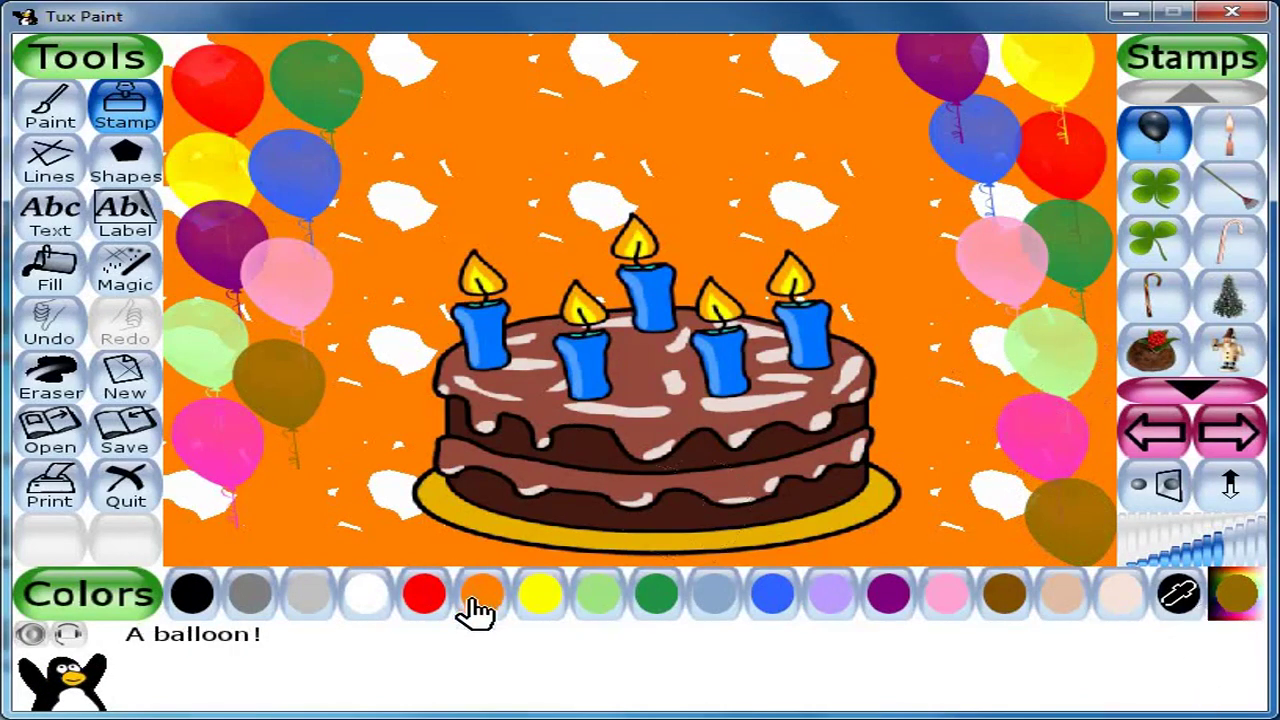
Choose a light yellow-orange colour and stamp a balloon on the right edge
left_click(1232, 605)
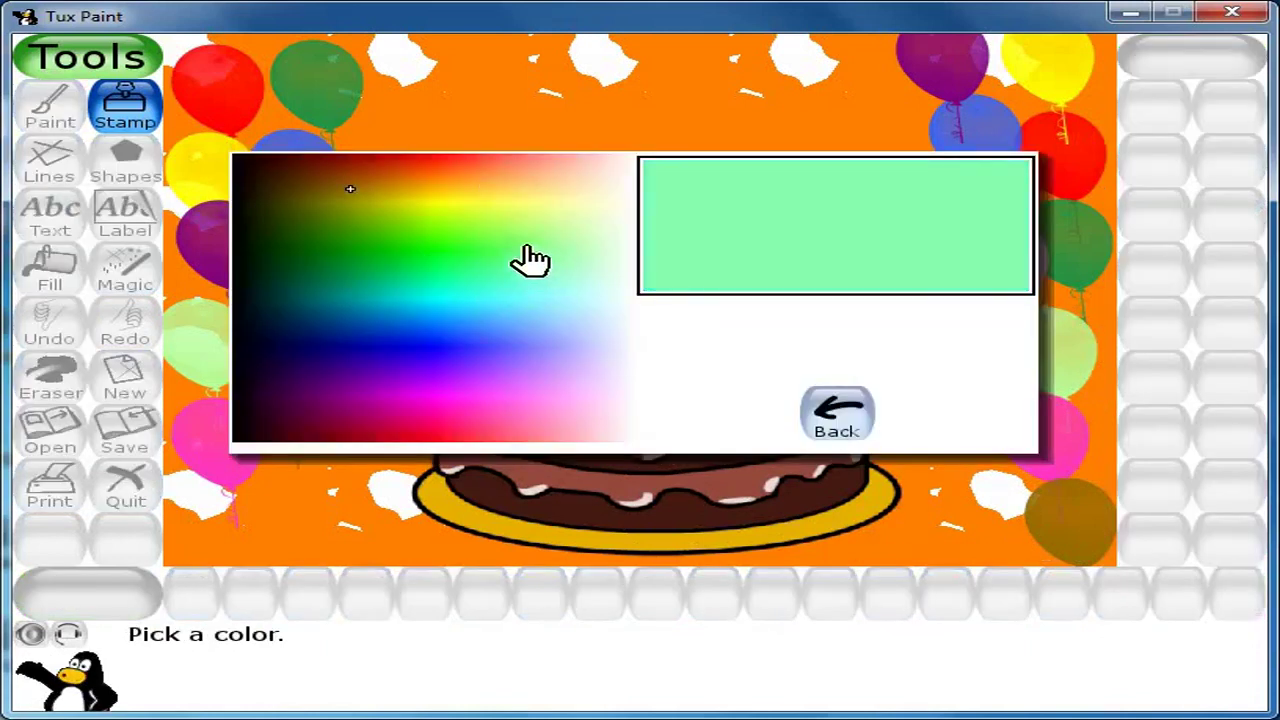
left_click(533, 205)
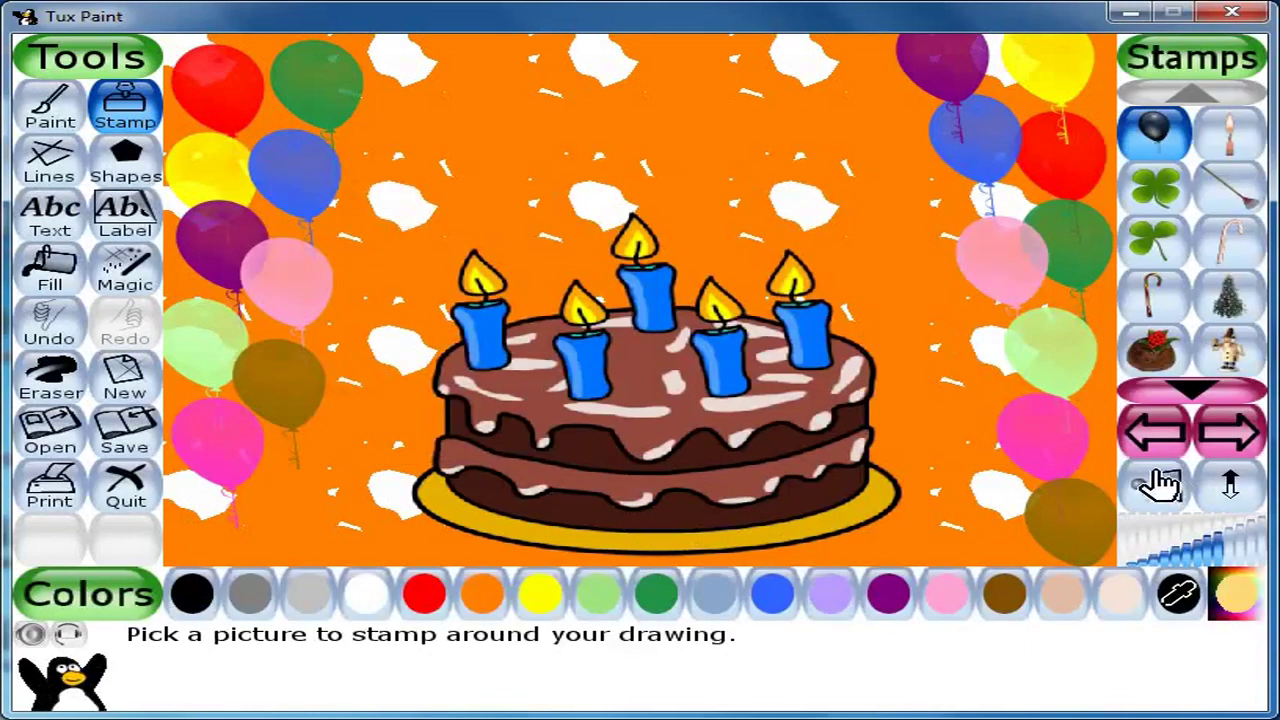
left_click(974, 387)
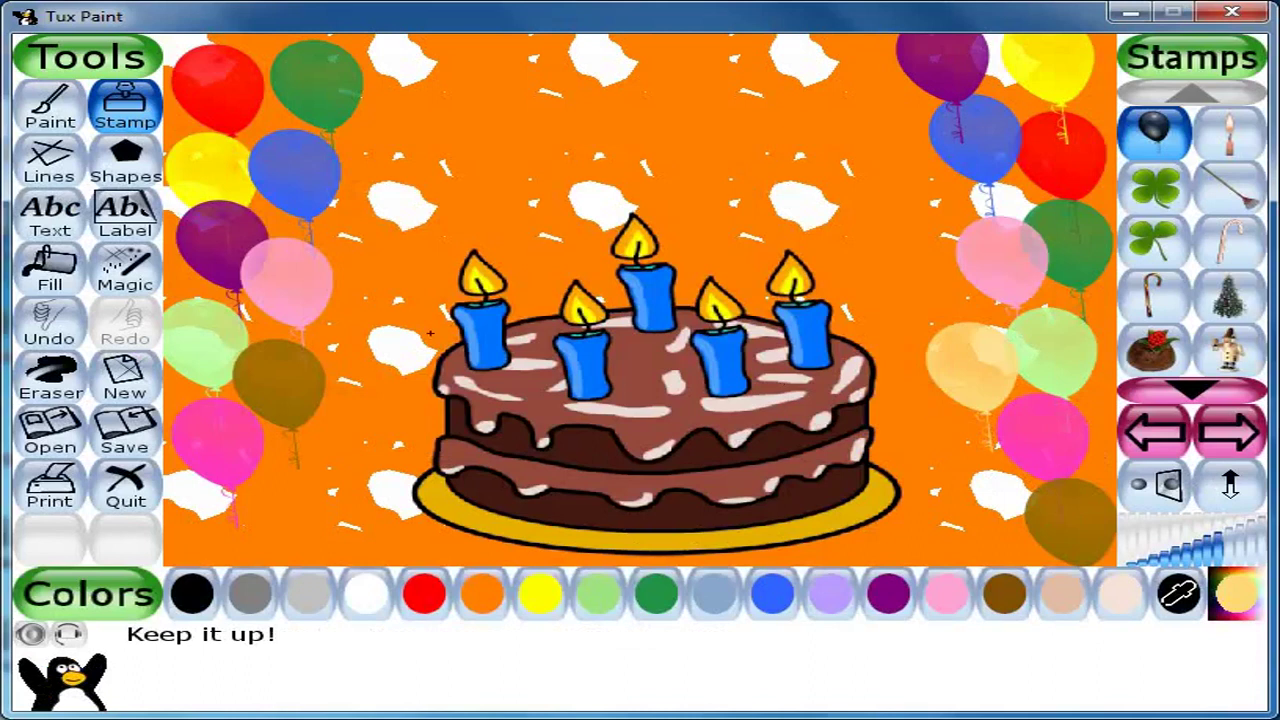
Stamp a light-orange balloon lower left, then yellow balloons in both lower corners
left_click(274, 505)
left_click(537, 598)
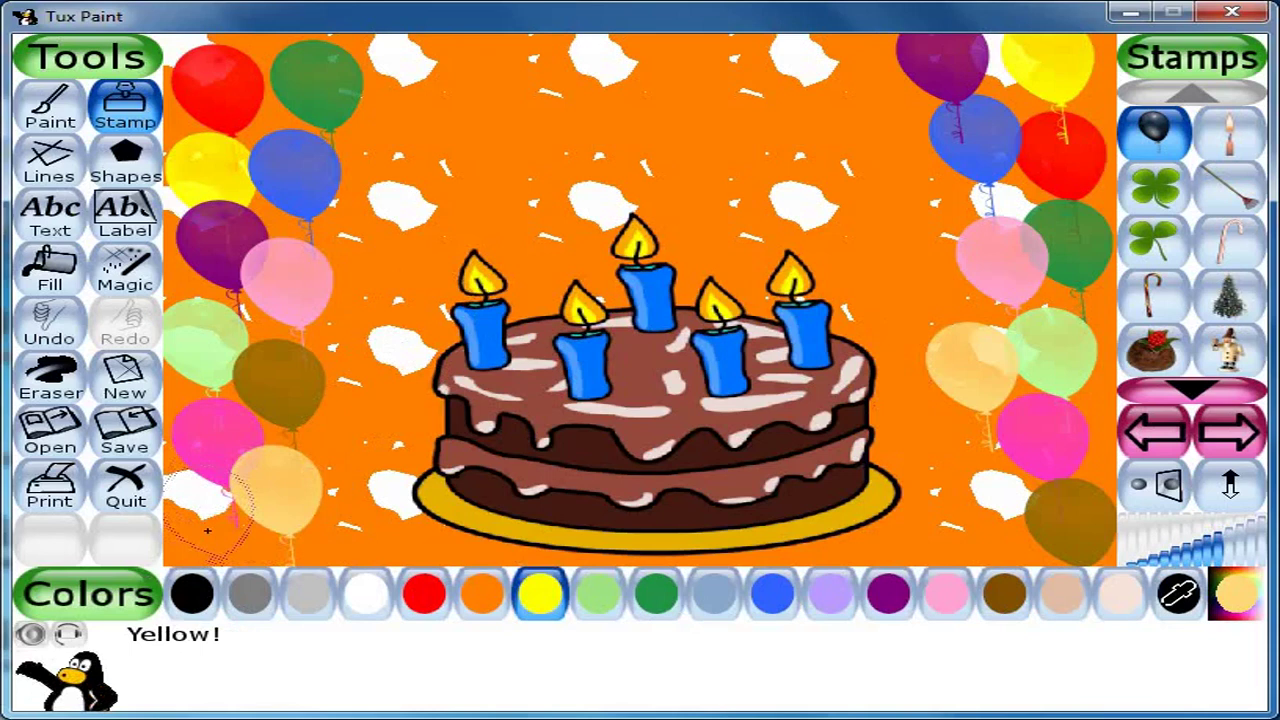
left_click(207, 530)
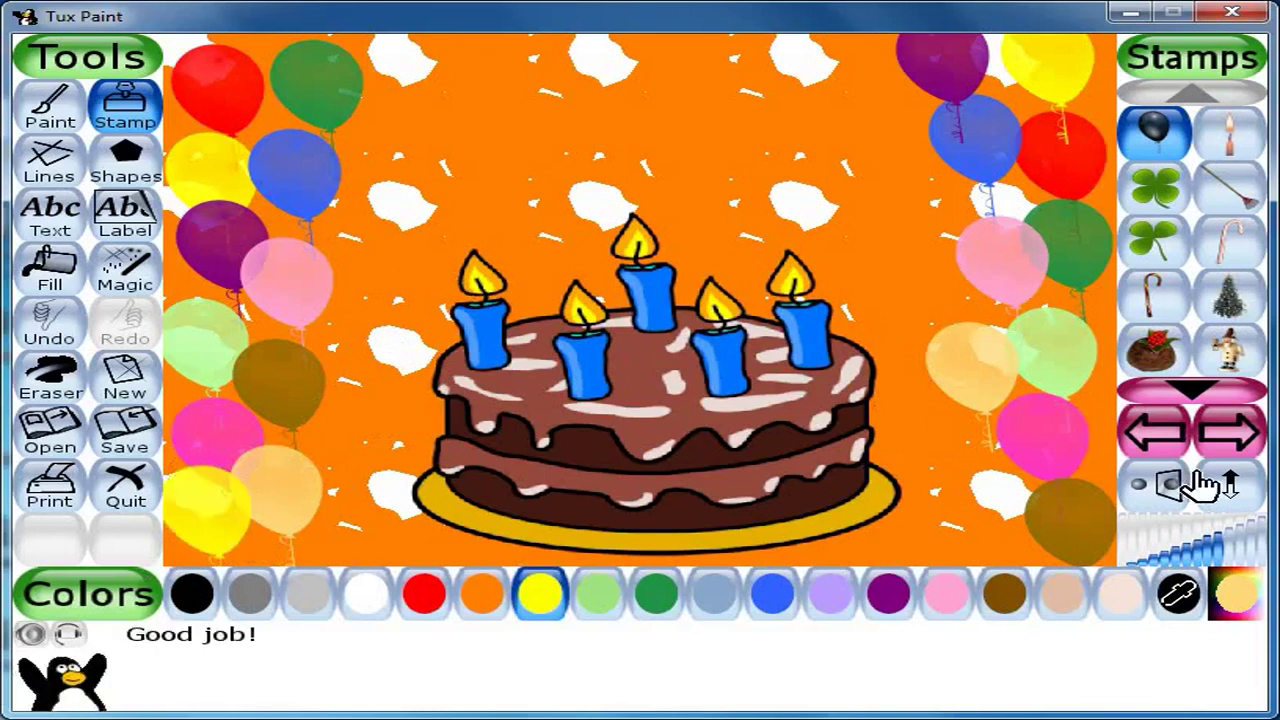
left_click(996, 507)
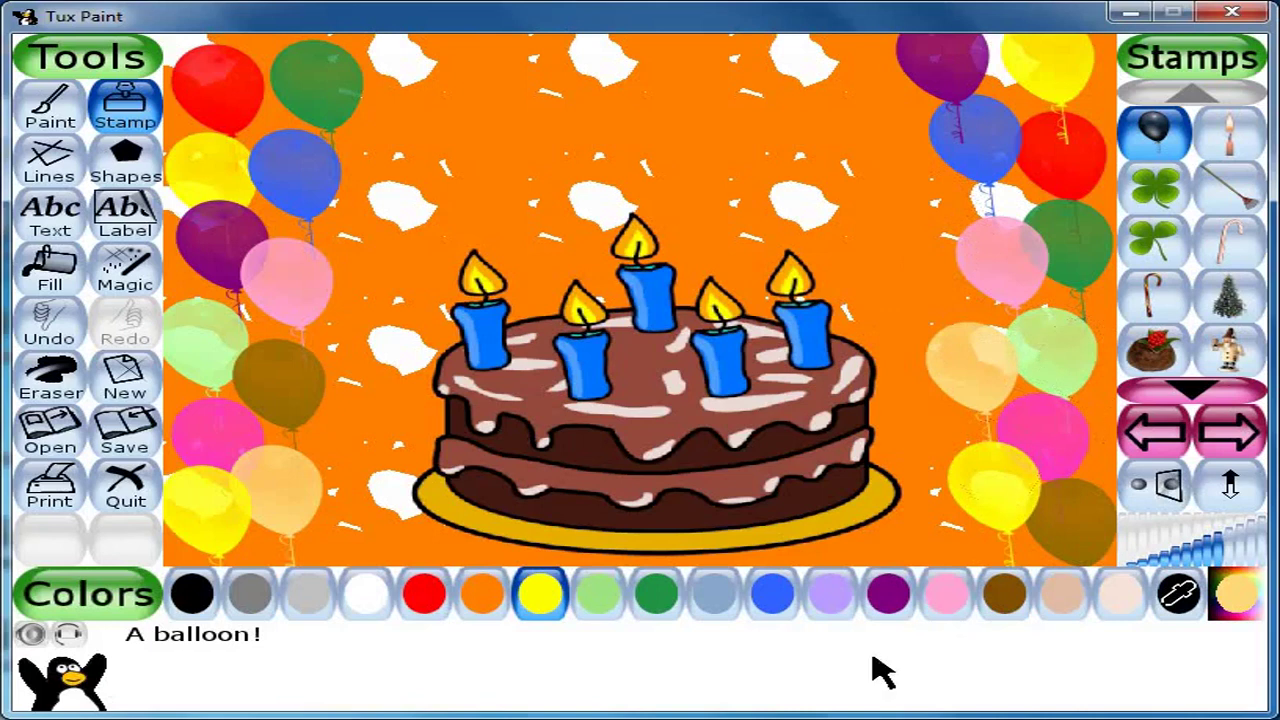
Stamp another yellow balloon at the upper right and open the Label tool
left_click(657, 595)
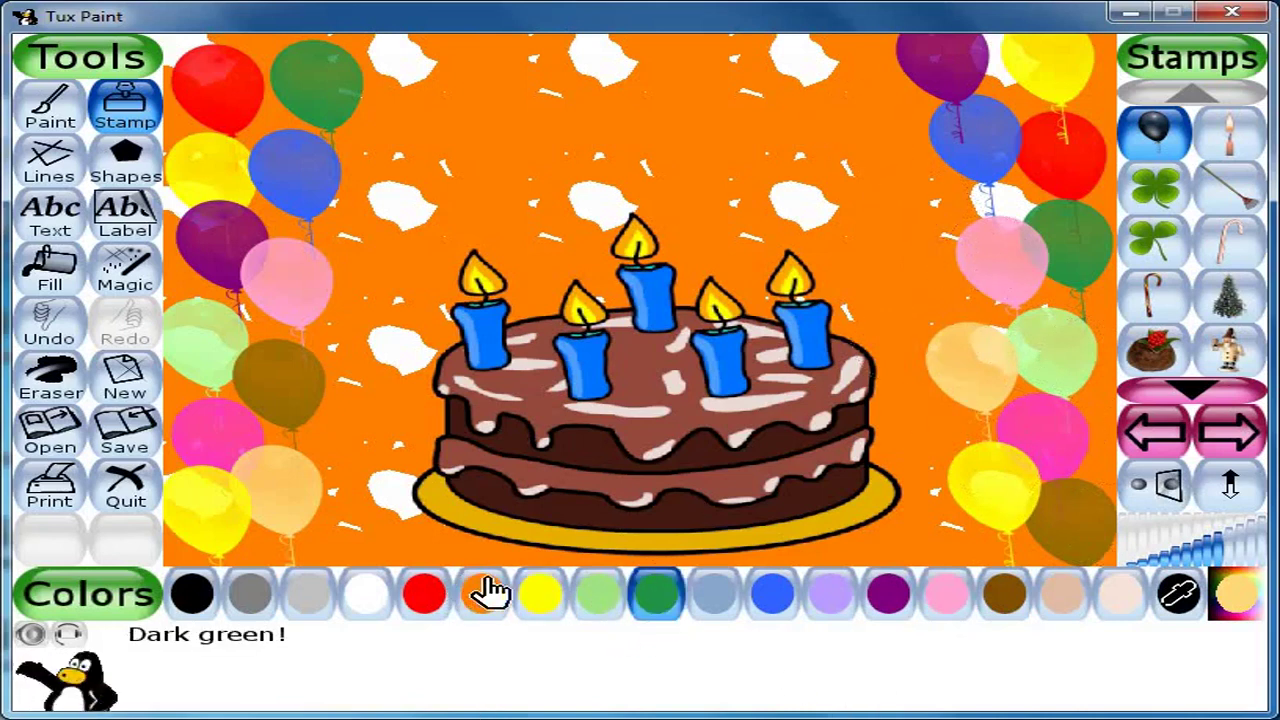
left_click(541, 602)
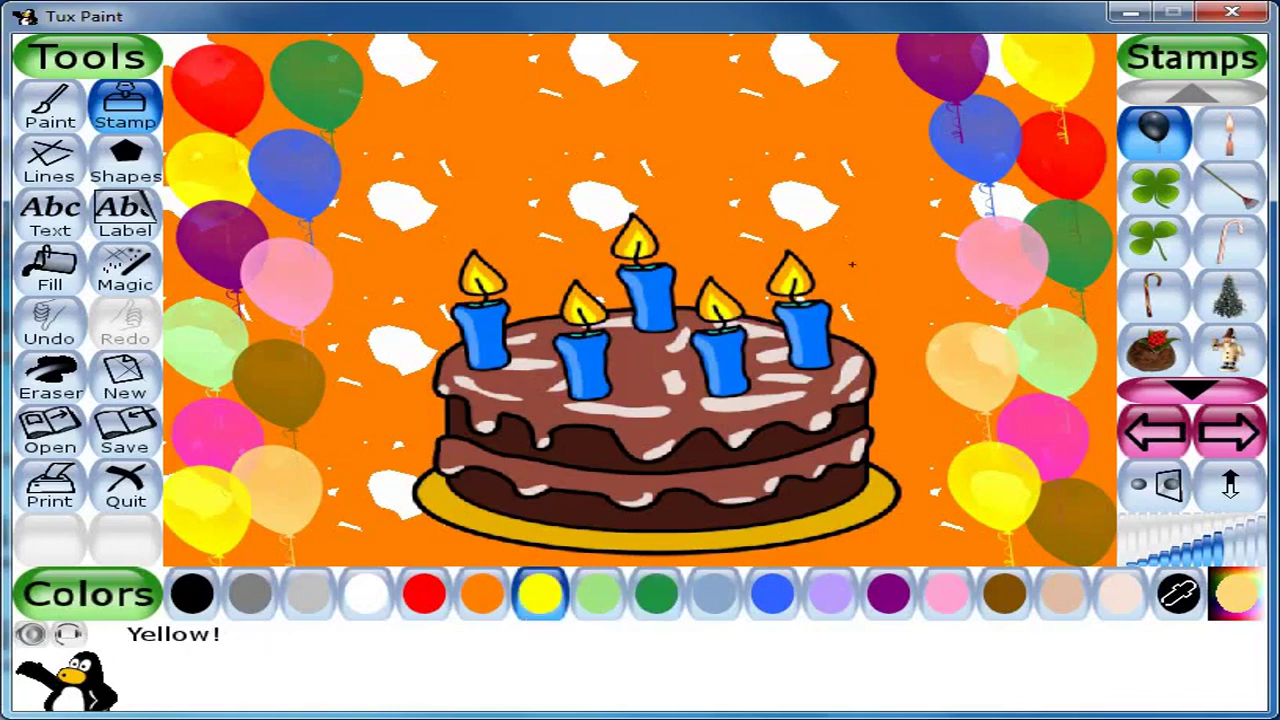
left_click(948, 247)
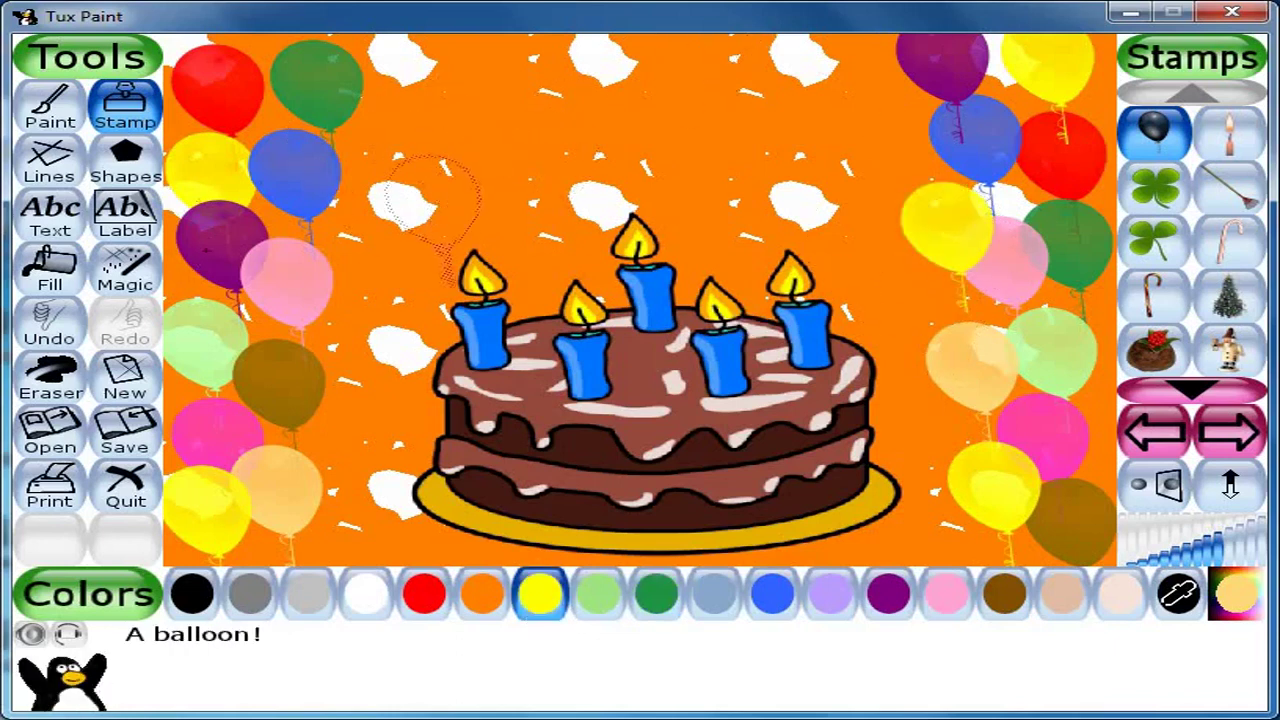
left_click(128, 215)
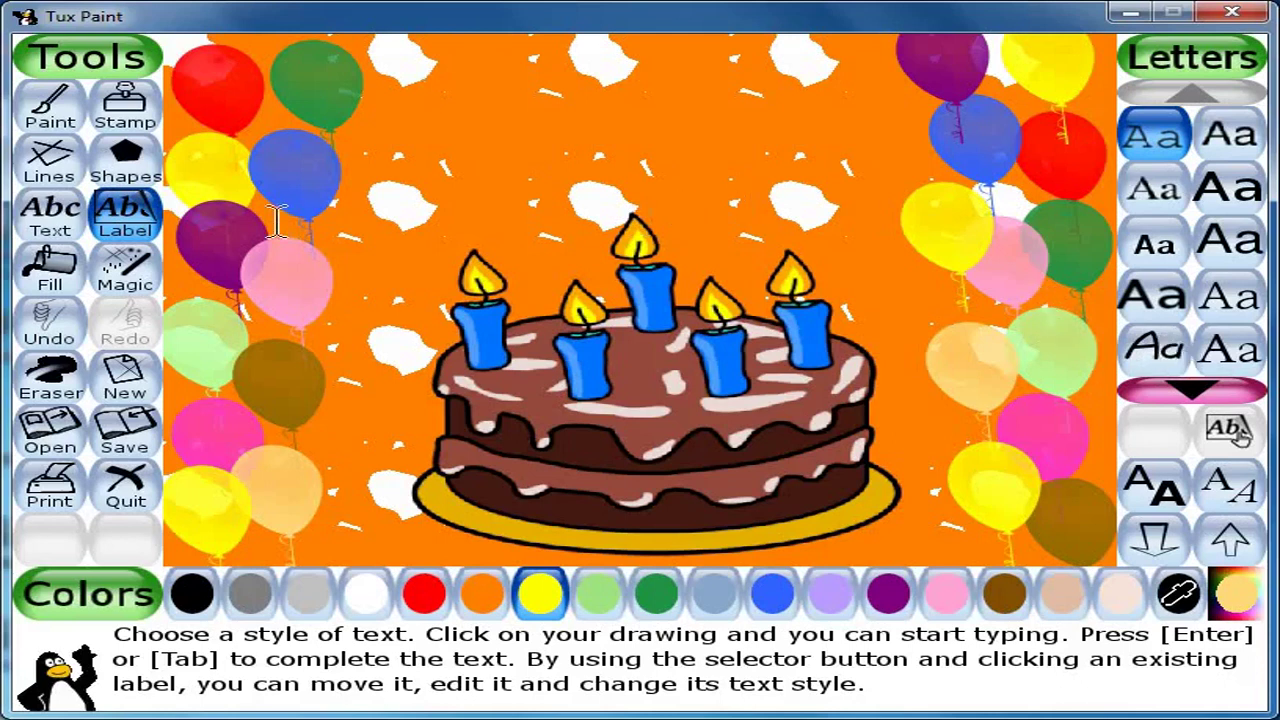
Choose the slanted script Aa font and black colour for the label text
left_click(1168, 352)
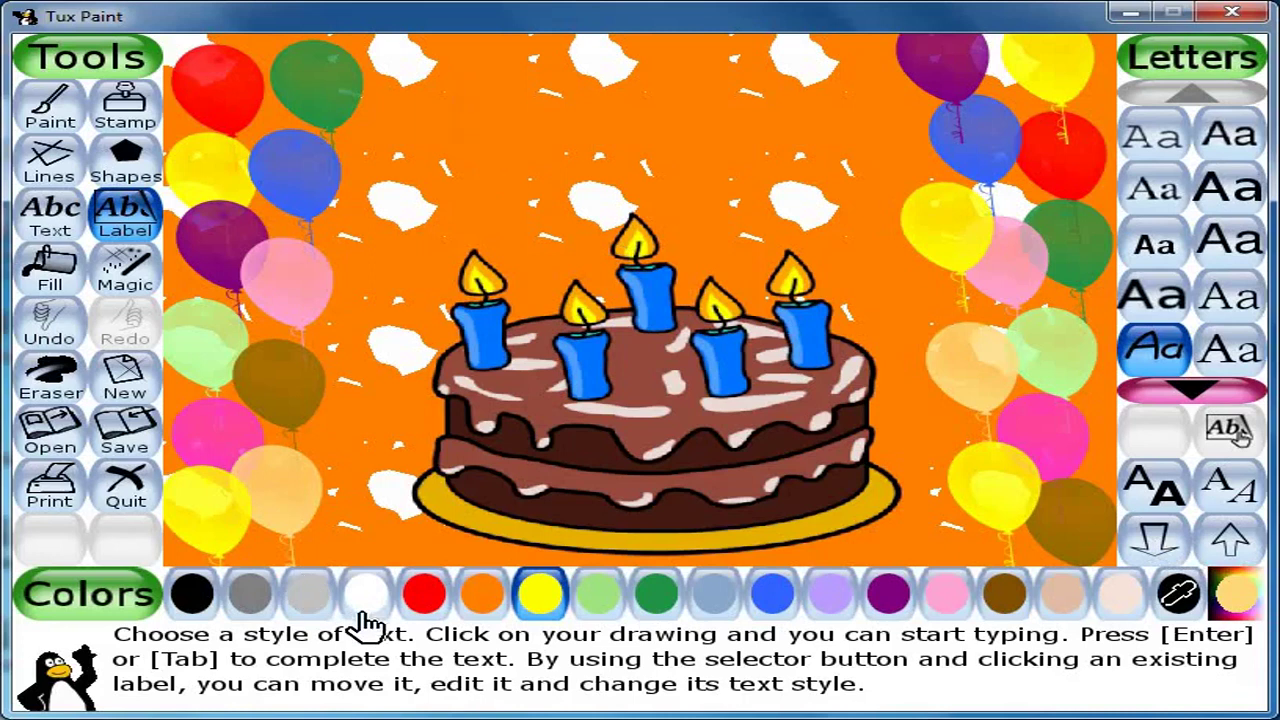
left_click(188, 596)
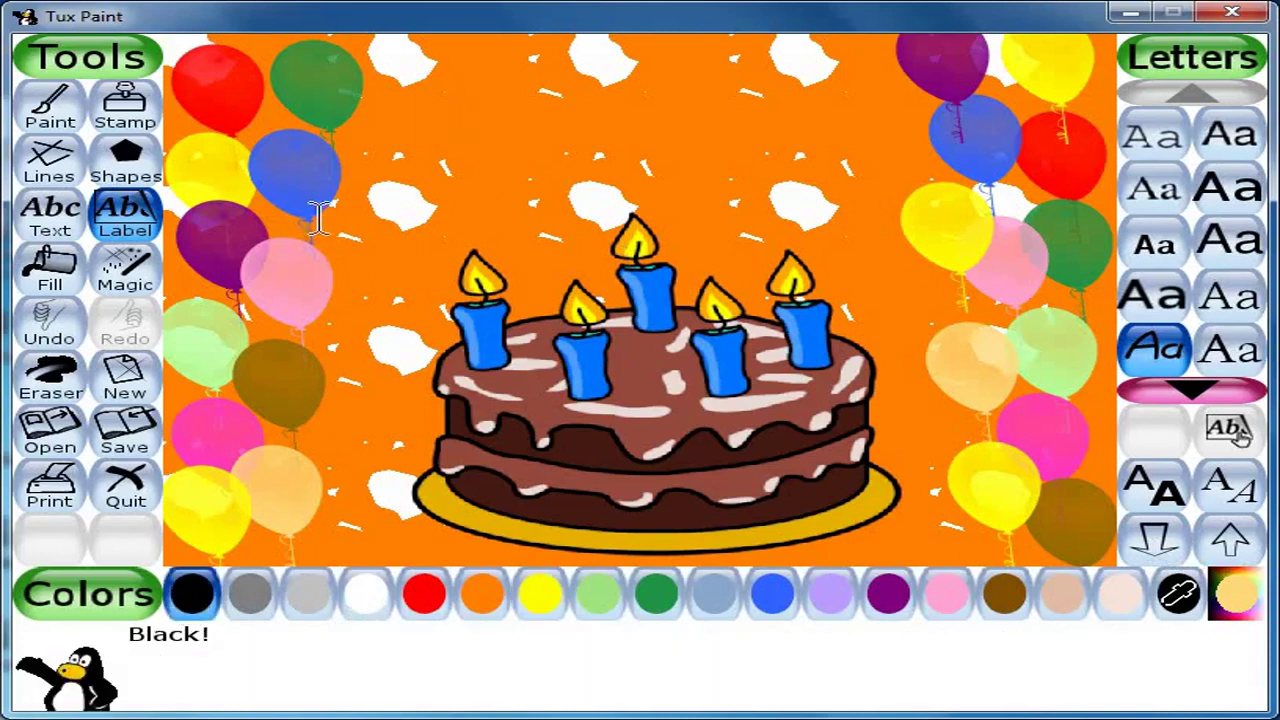
Label the top of the card 'HAPPY BIRTHDAY' with 'MOMMY' on the line beneath it
type("HA")
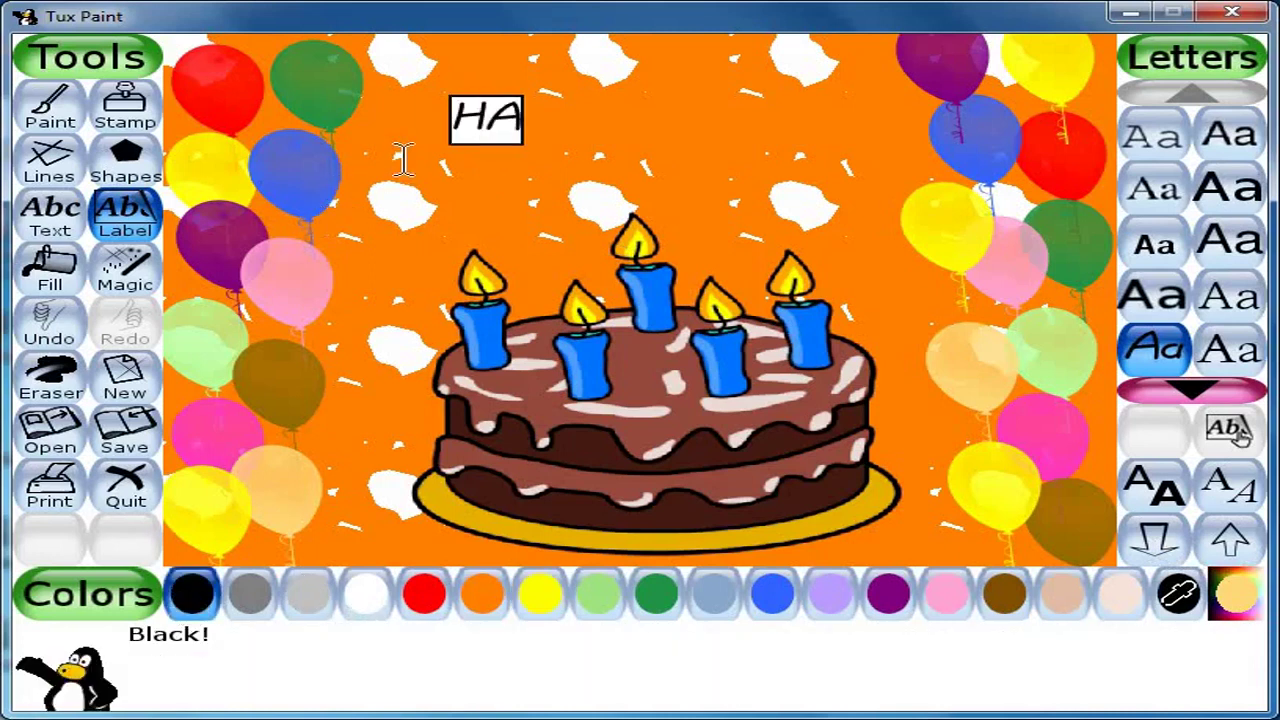
type("PP")
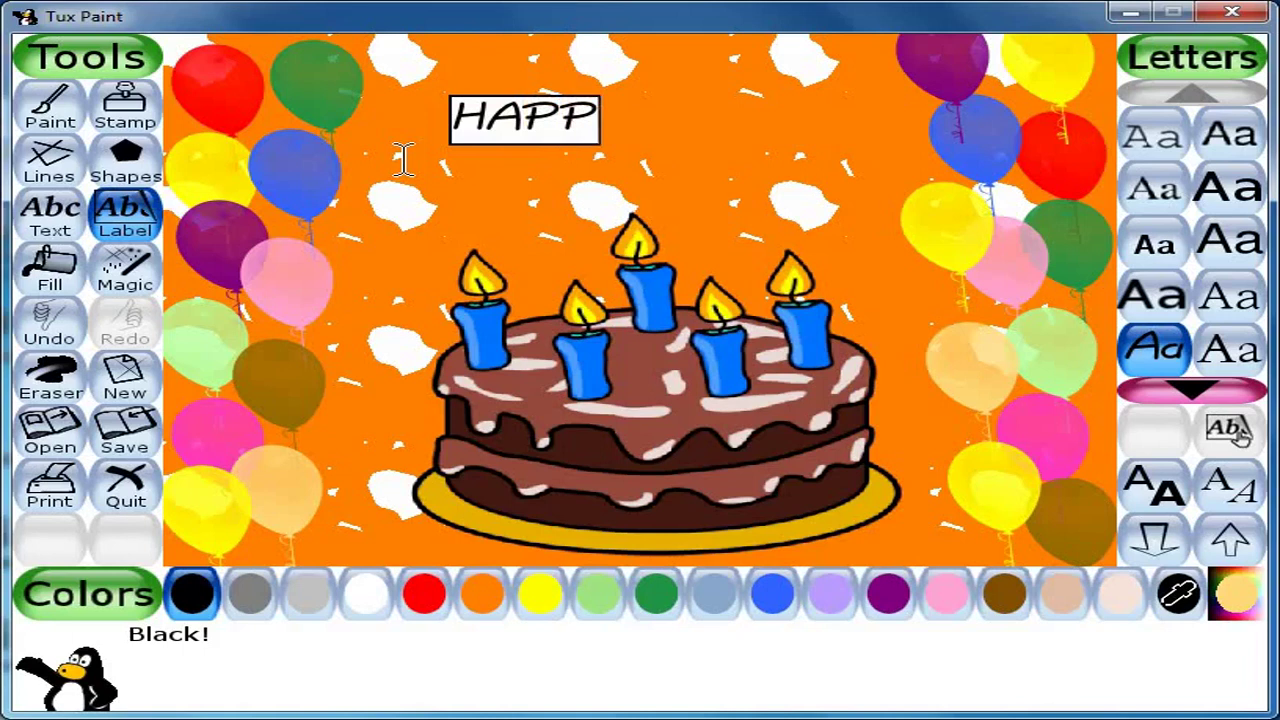
type("Y")
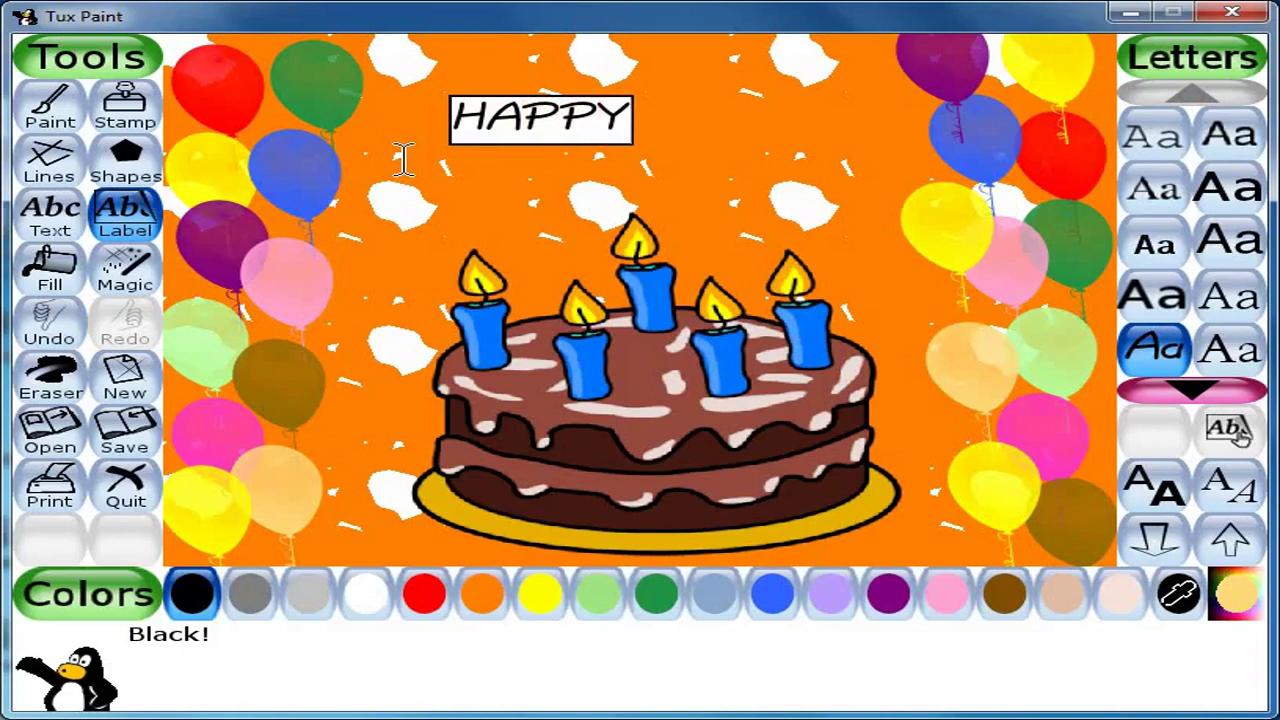
type(" B")
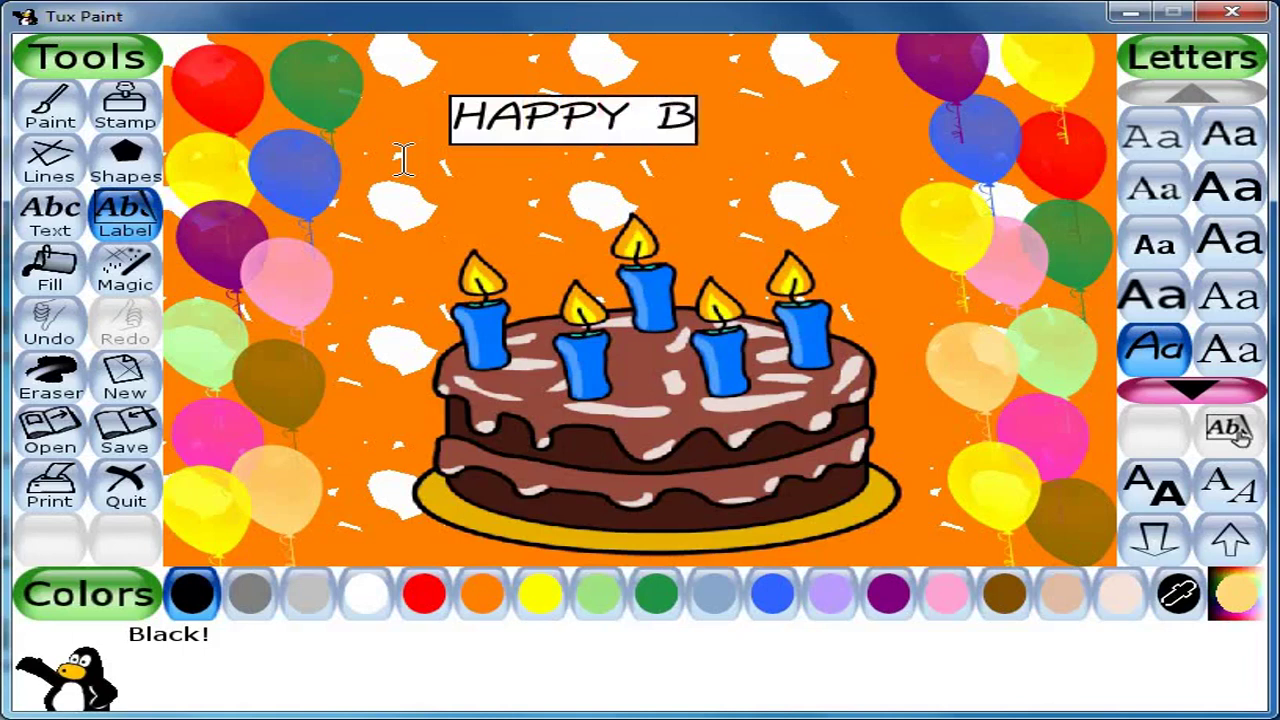
type("IRTHDAY")
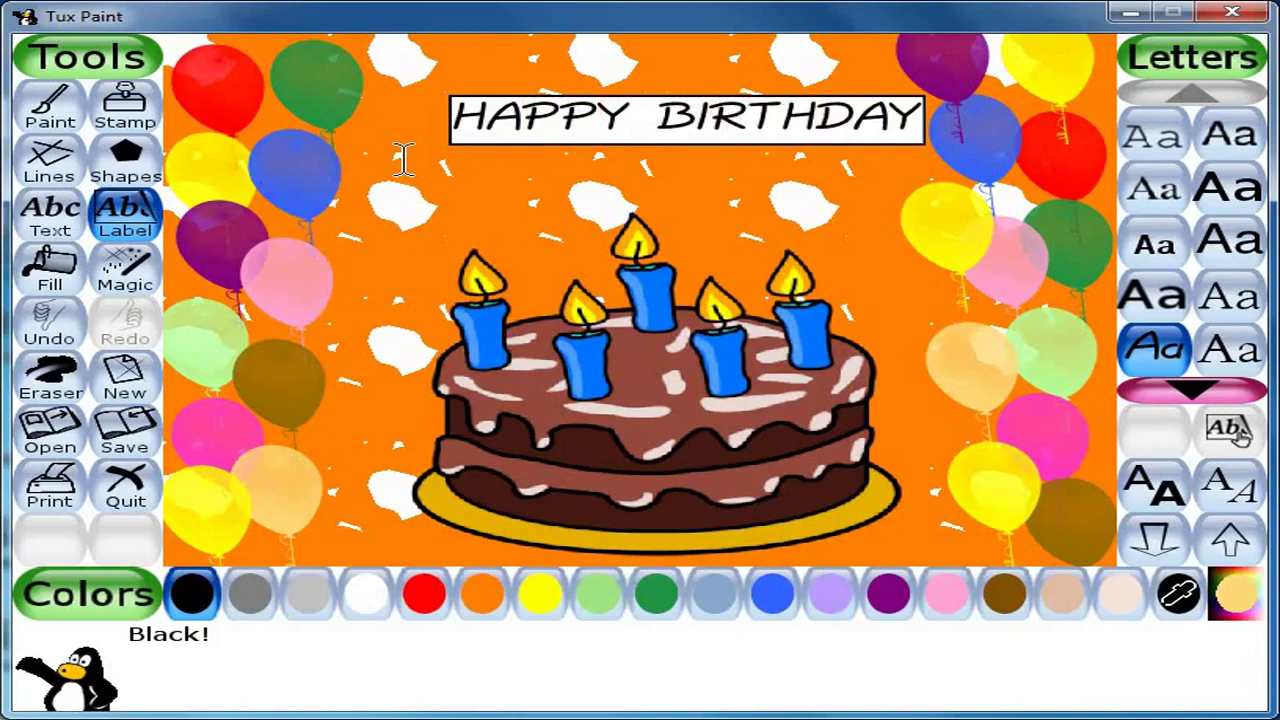
key("Return")
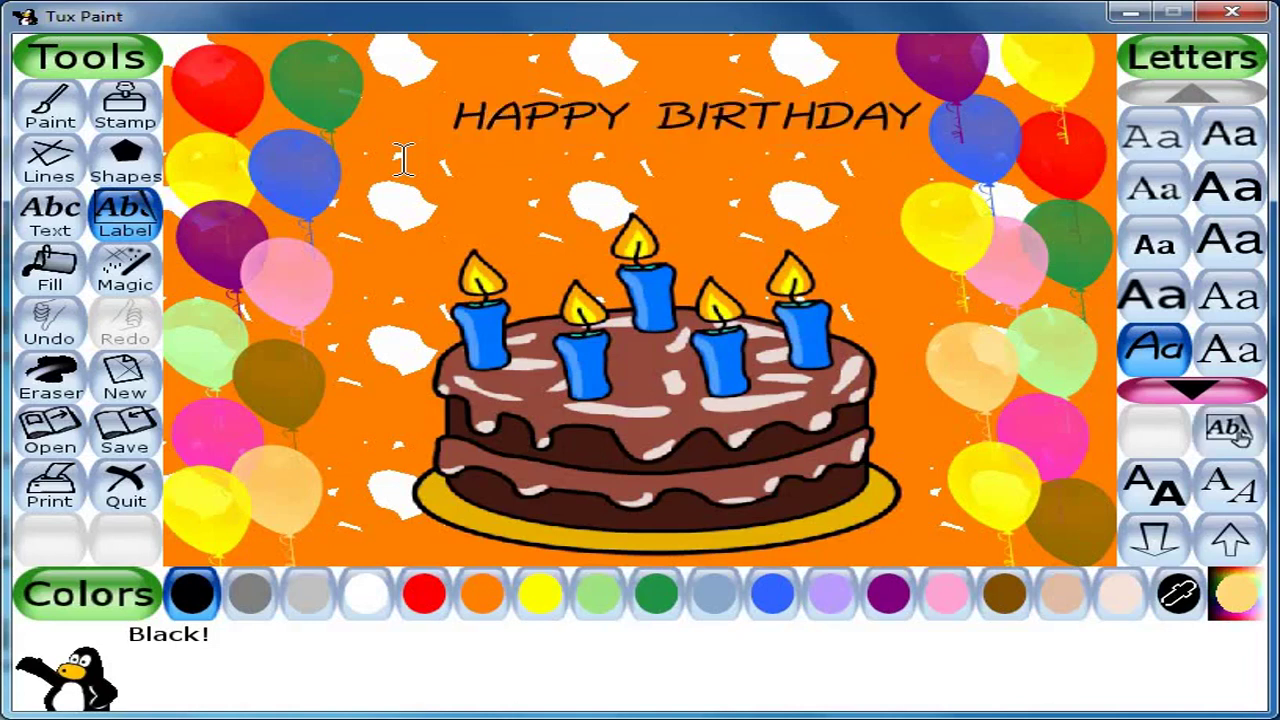
left_click(519, 185)
type("M")
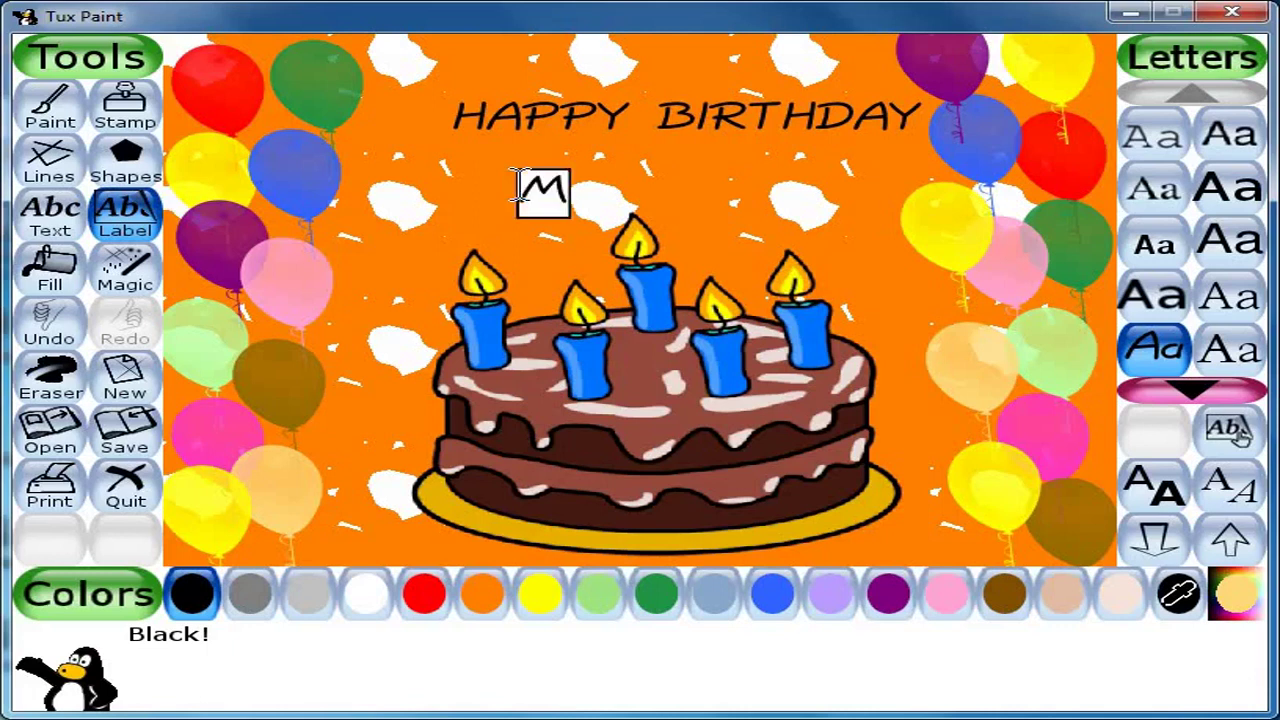
type("OMMY")
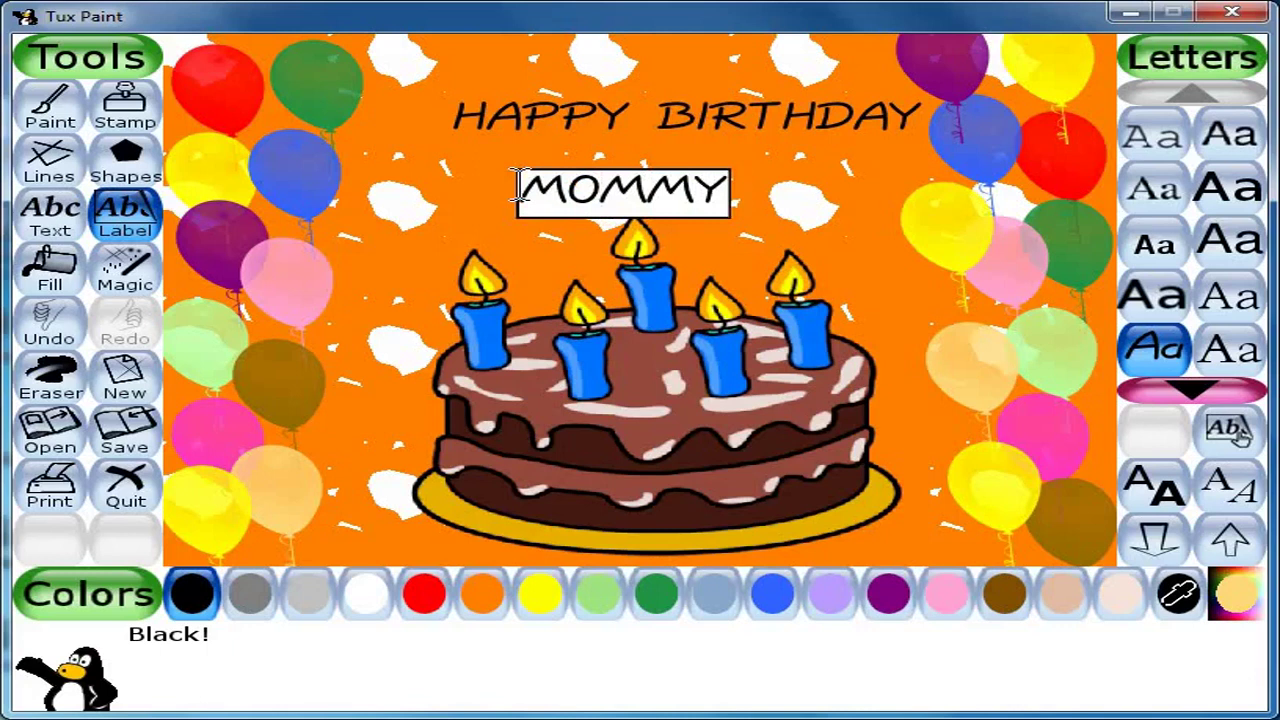
key("Return")
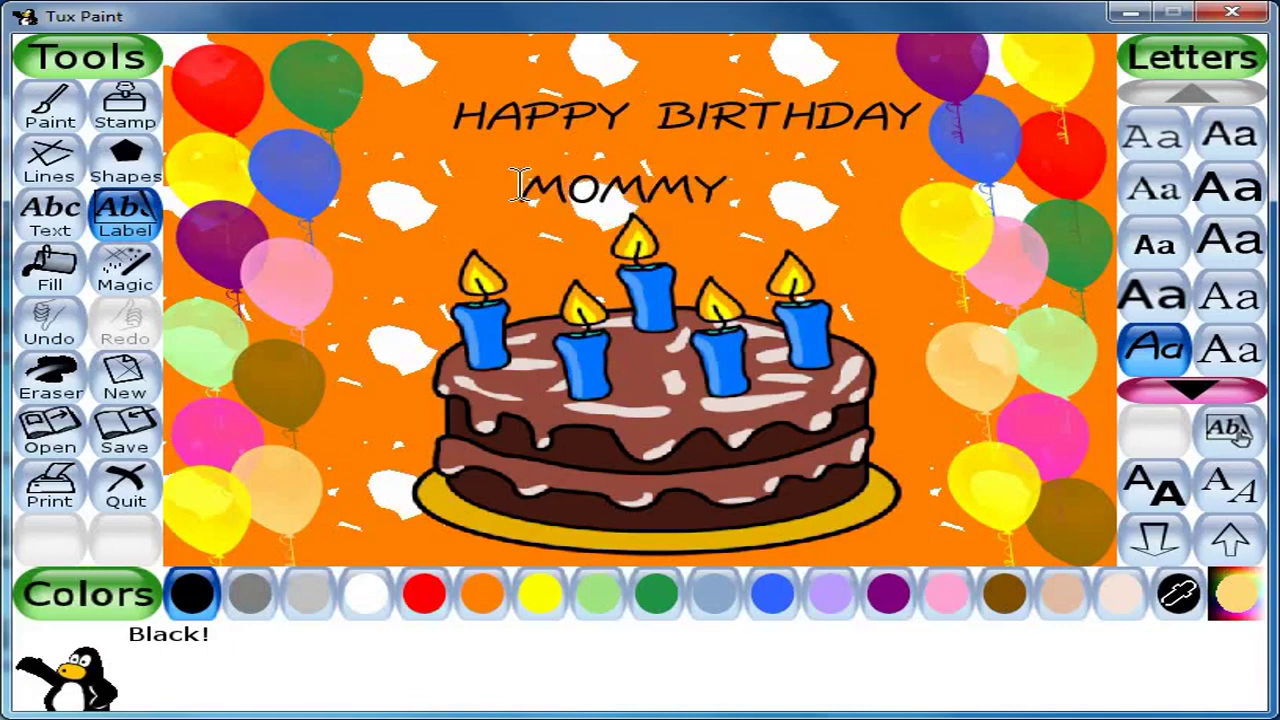